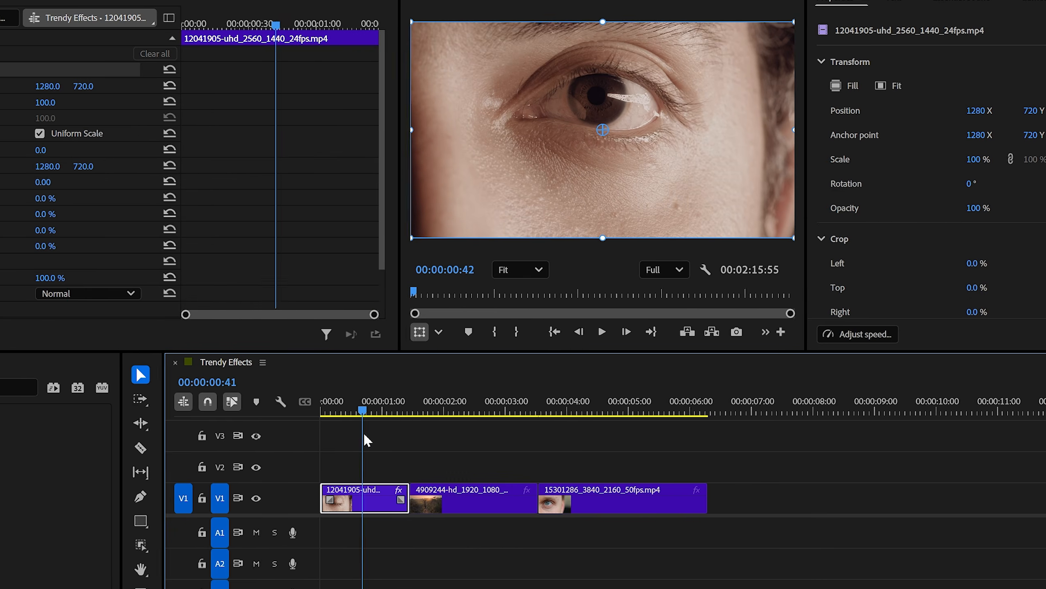
Step: Search the effects library for "cross zoom"
click(82, 388)
text(cross zoom)
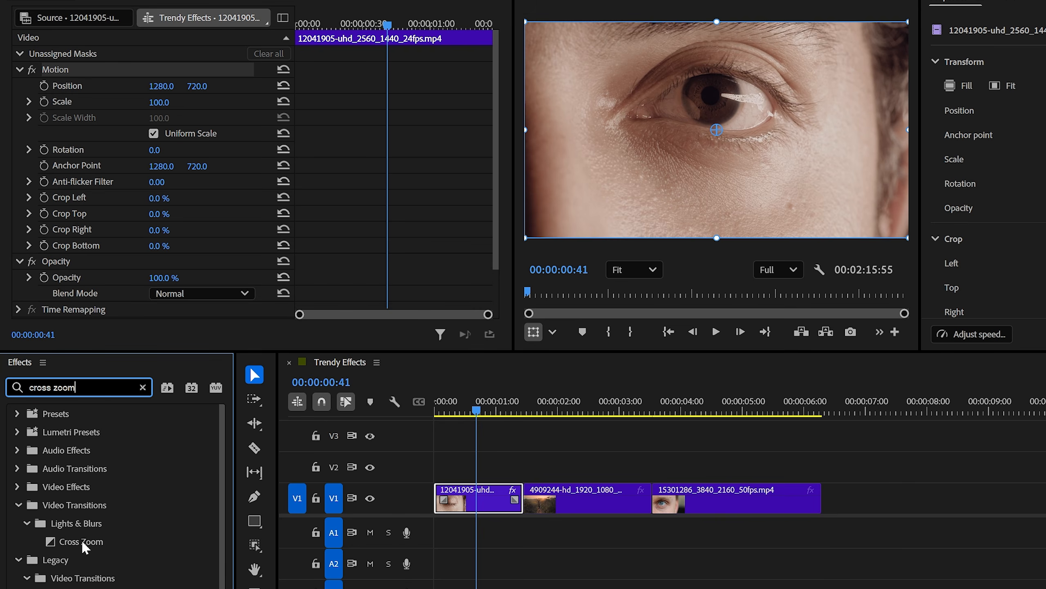
Step: Add the Cross Zoom transition at both cuts between the three clips and play the sequence through
drag(84, 543, 568, 510)
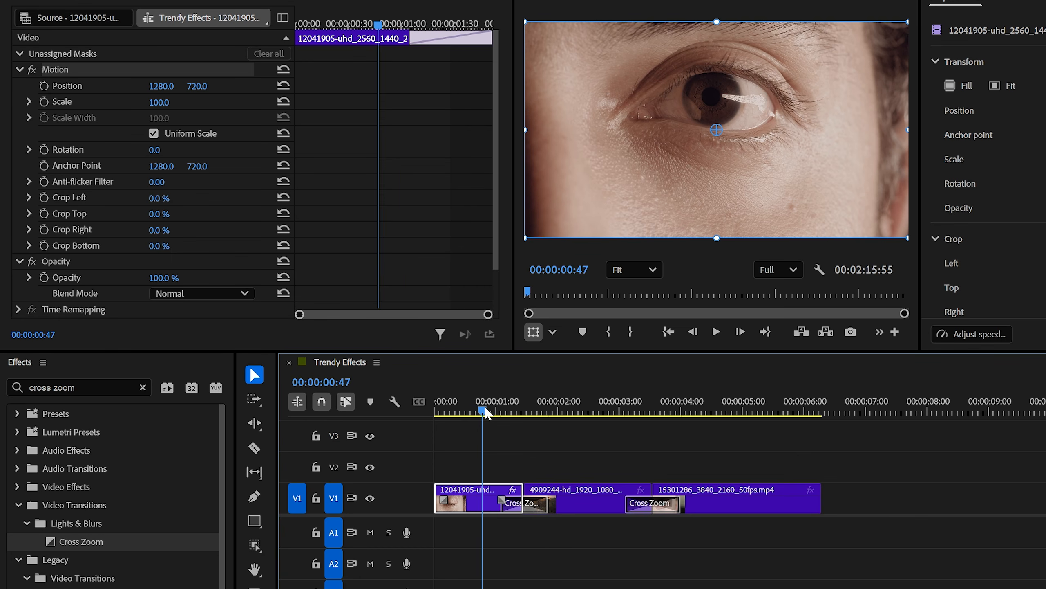
key(space)
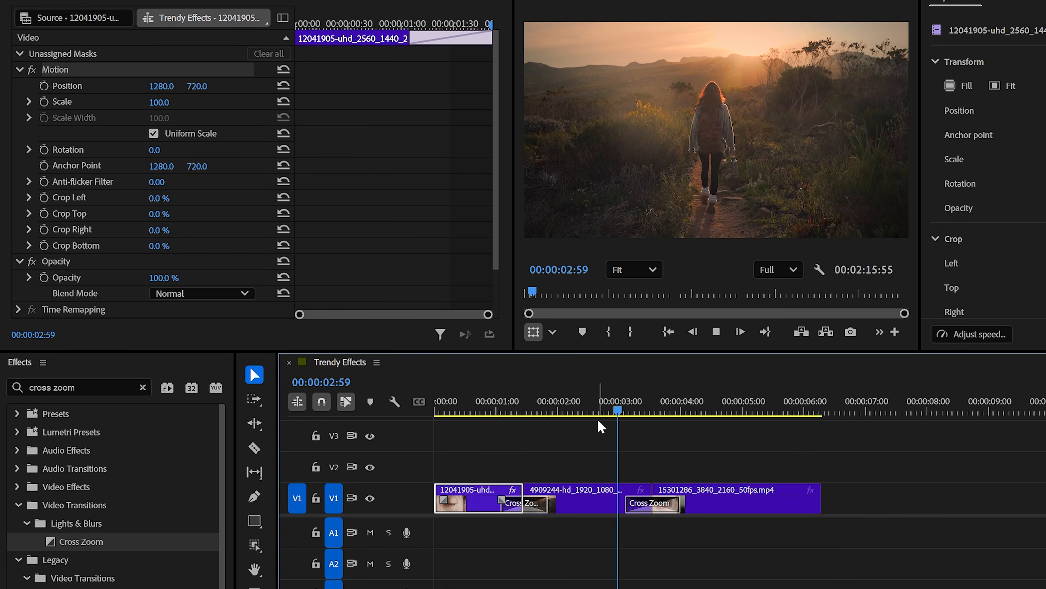
key(space)
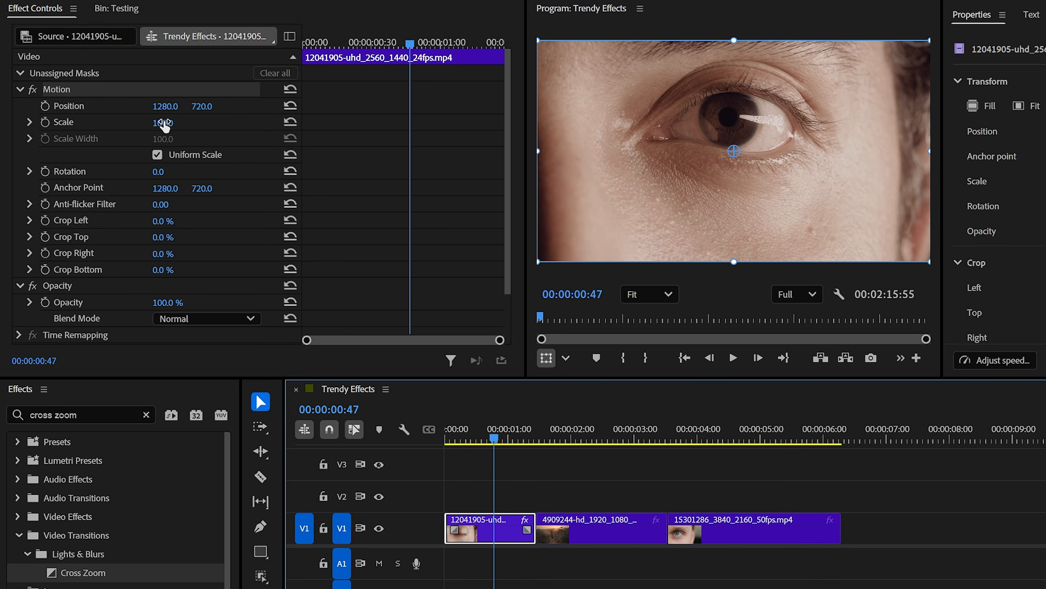
Step: Keyframe the first clip at 00:00:00:10 with scale 130 and position 1271, 929, and at 00:00:00:30 with scale 169 and position 1225, 1022
drag(164, 126, 213, 108)
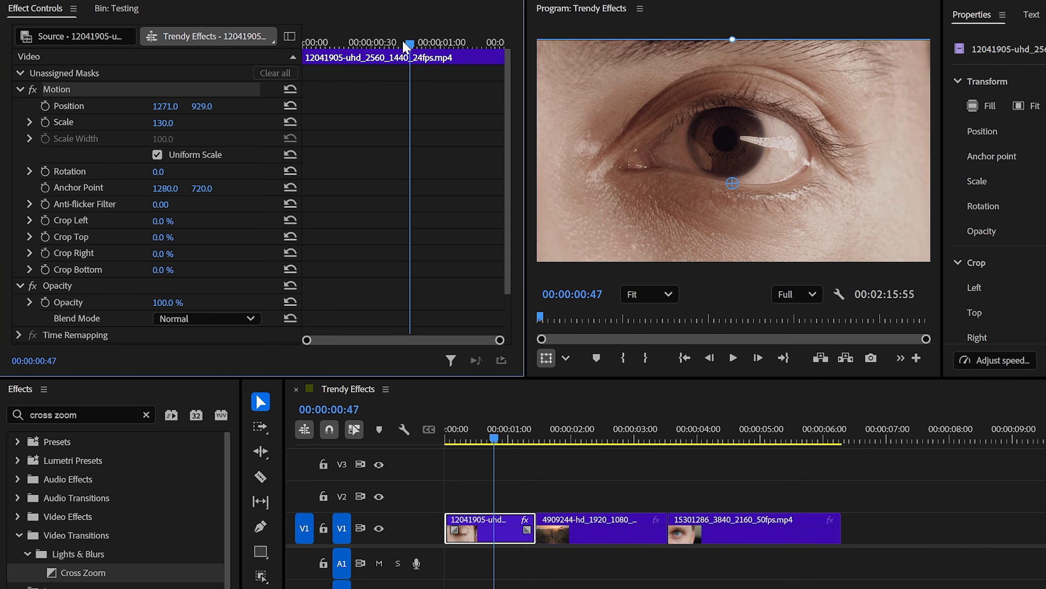
drag(406, 48, 325, 52)
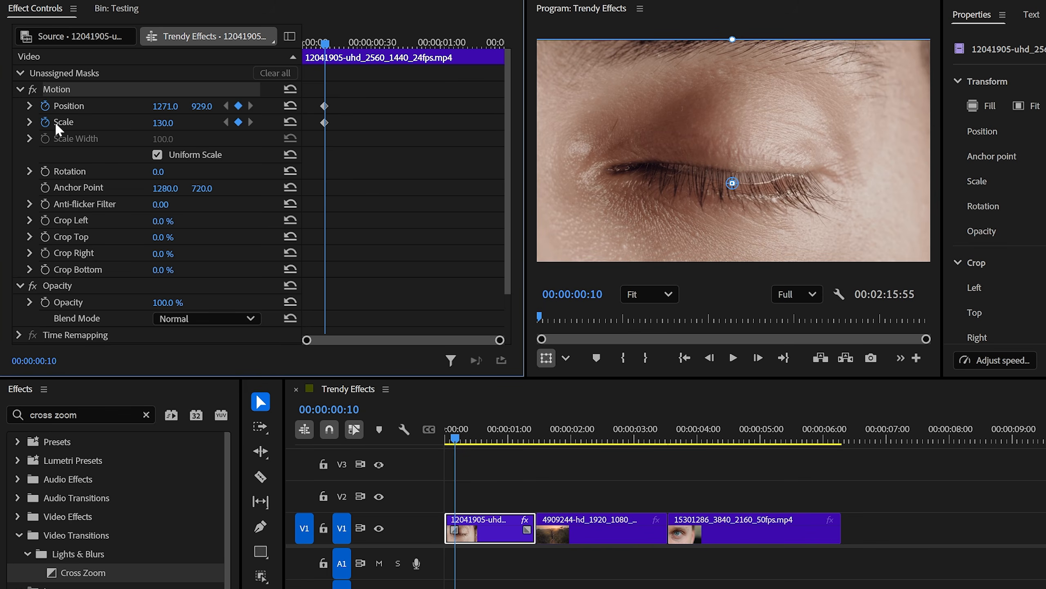
drag(325, 48, 373, 105)
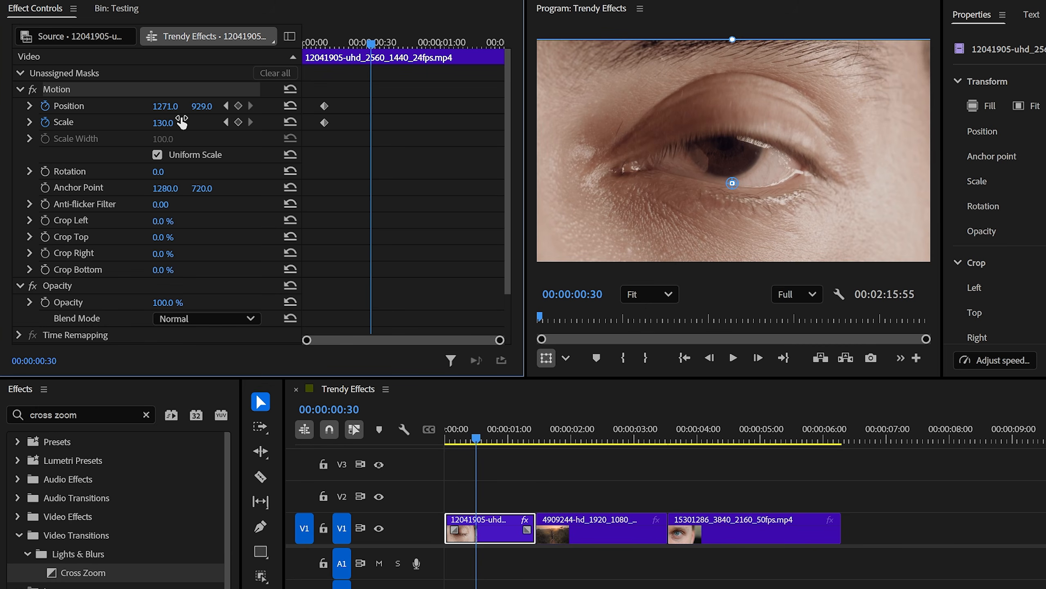
mouse_move(163, 123)
mouse_down()
mouse_move(213, 108)
mouse_move(160, 106)
mouse_up()
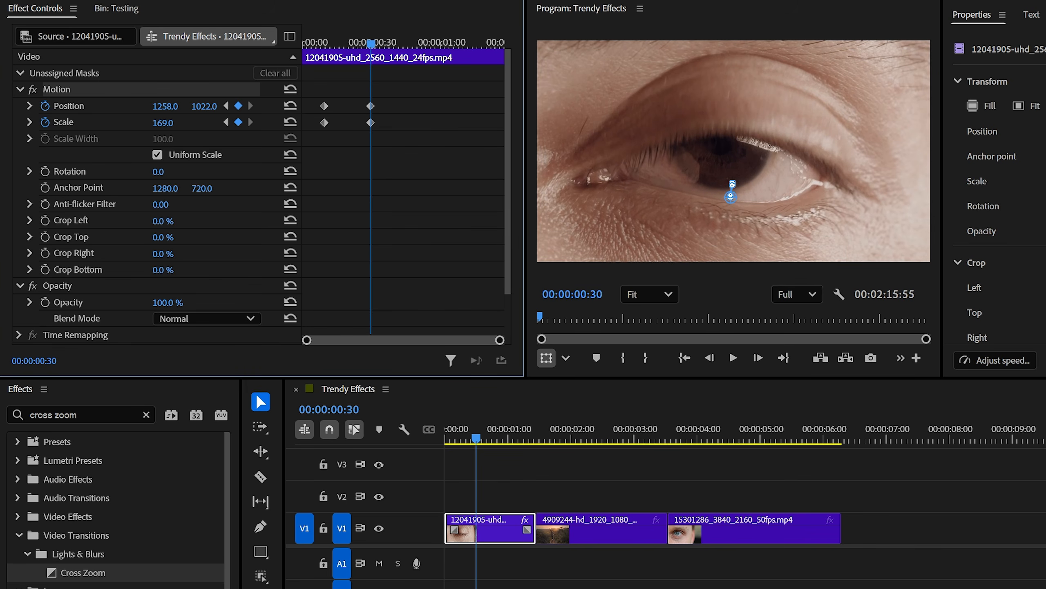
Step: Apply Ease In and Ease Out to all the first clip's position and scale keyframes, and fine-tune its horizontal position
drag(412, 75, 321, 132)
right_click(371, 107)
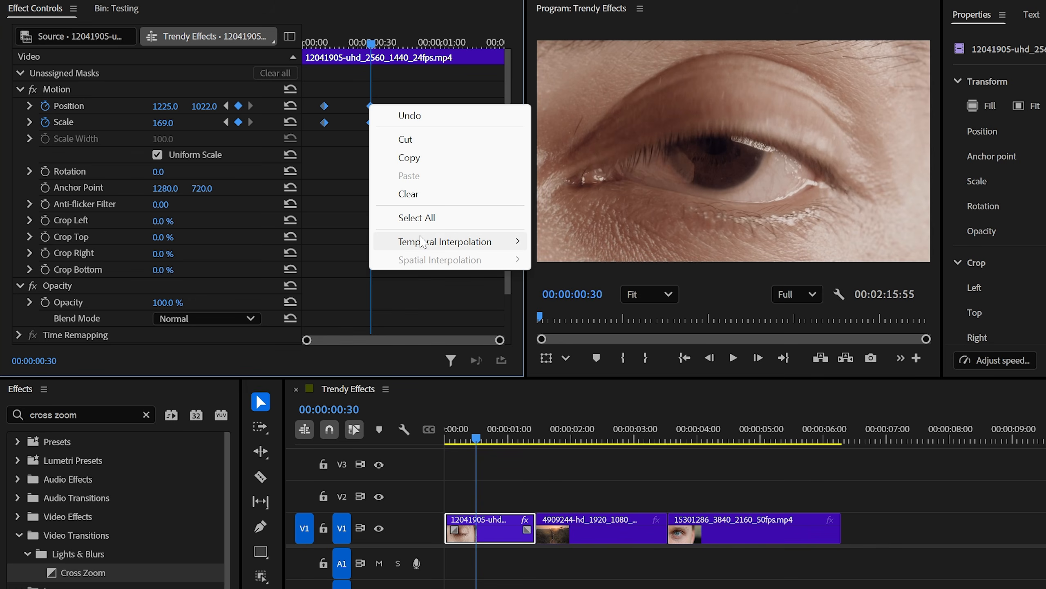
mouse_move(501, 243)
click(586, 337)
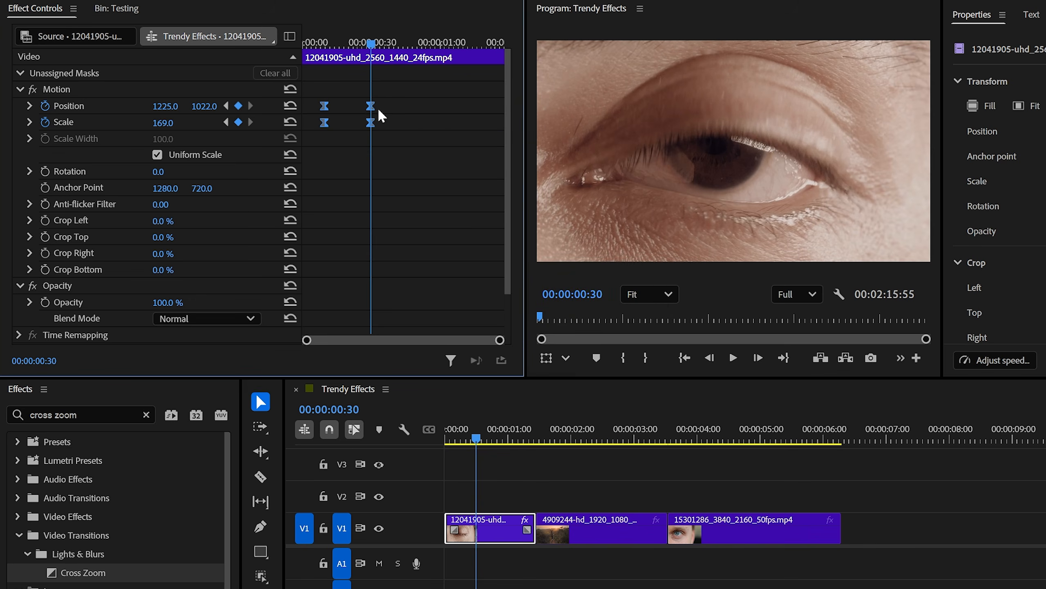
right_click(371, 107)
mouse_move(507, 243)
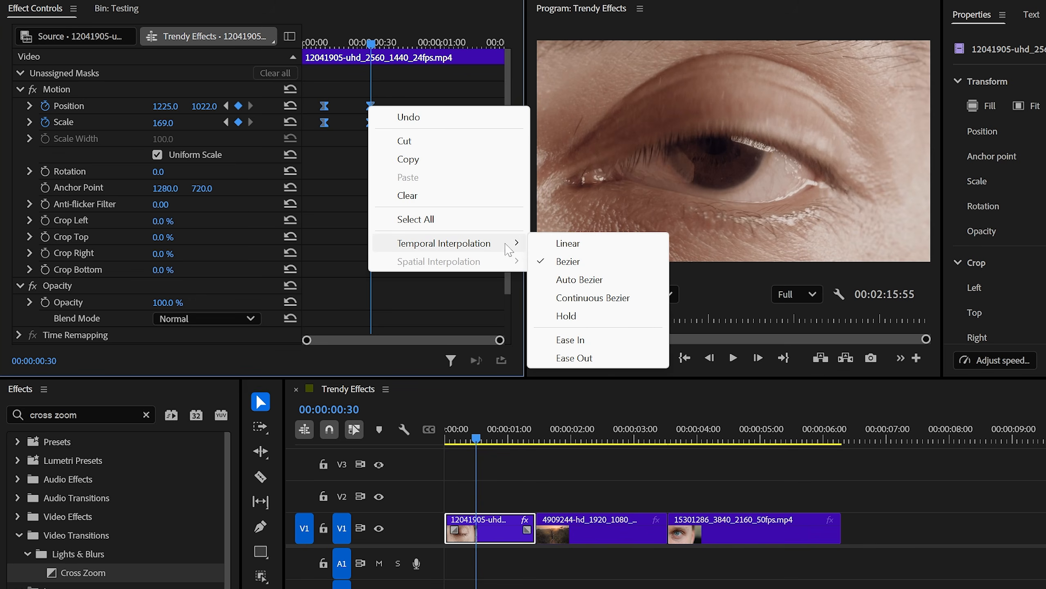
click(573, 357)
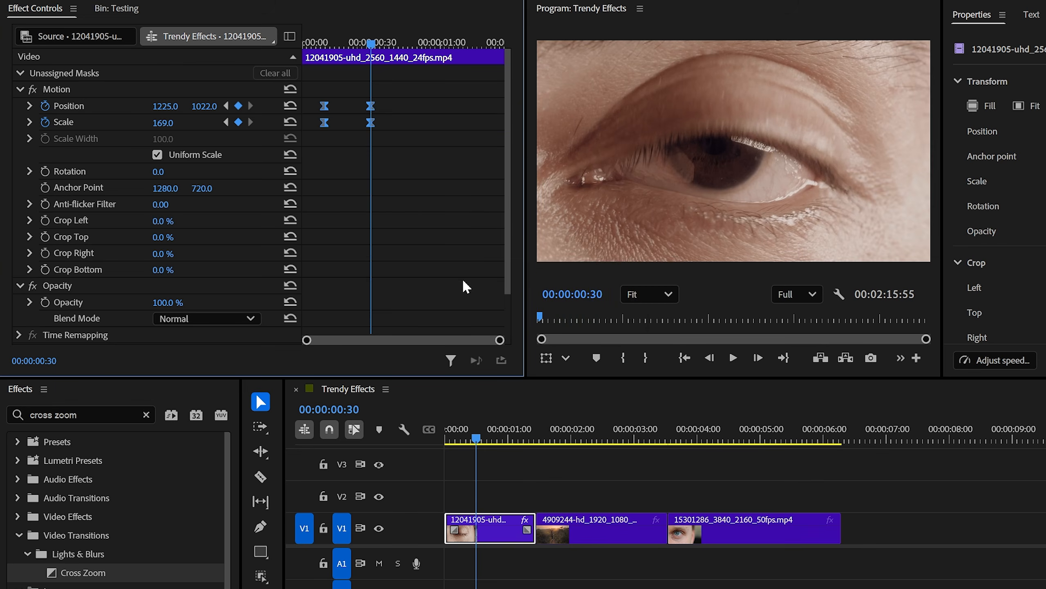
mouse_move(372, 59)
mouse_down()
mouse_move(323, 60)
mouse_move(381, 66)
mouse_move(372, 66)
mouse_up()
drag(172, 108, 196, 108)
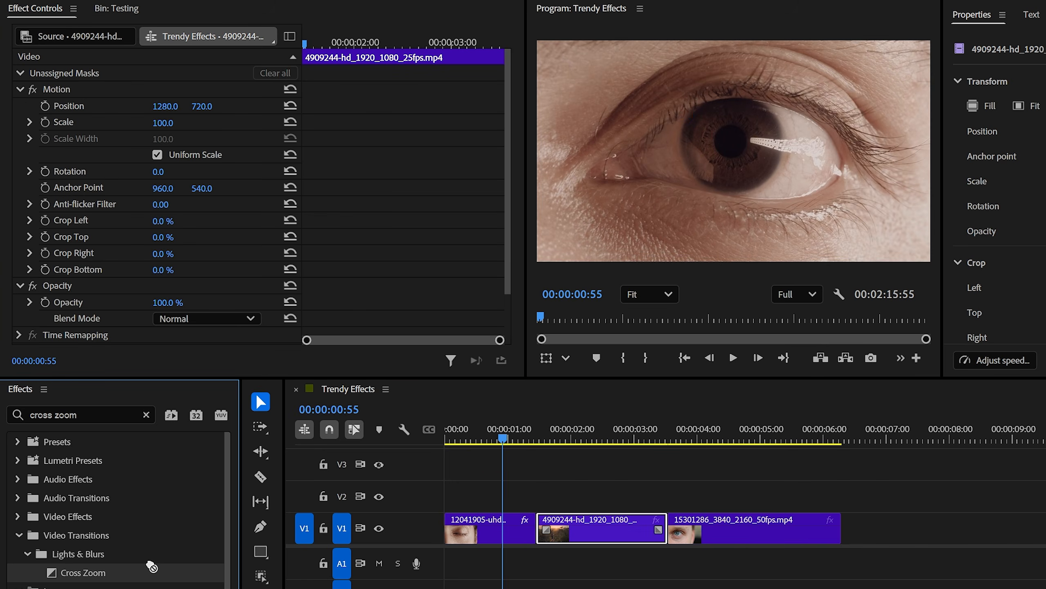
Step: Add a Cross Zoom transition at the cut between the first and second clips and lengthen it
drag(525, 528, 536, 529)
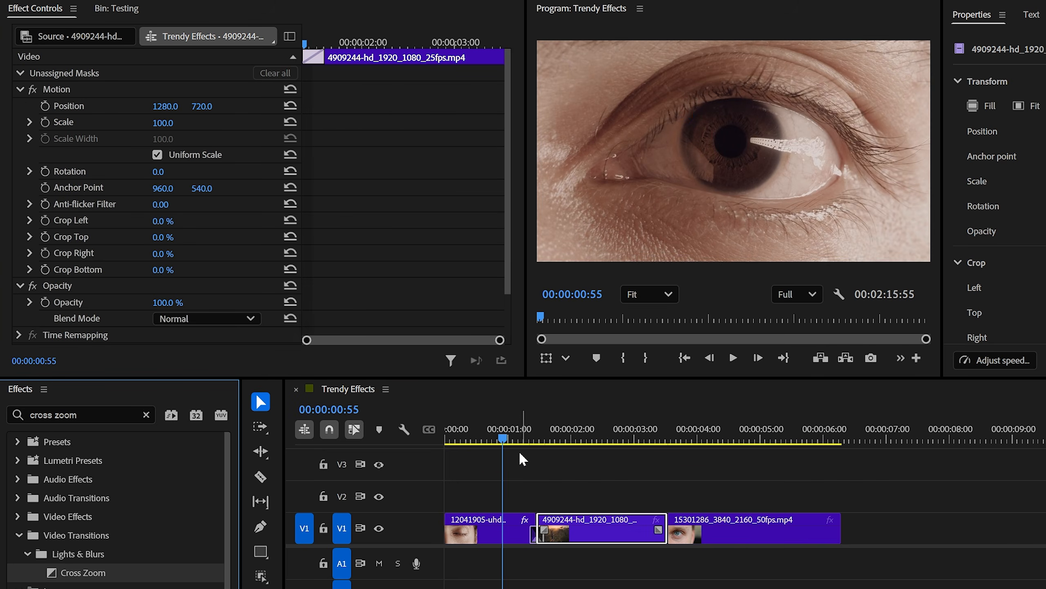
drag(509, 438, 536, 440)
key(equal)
key(equal)
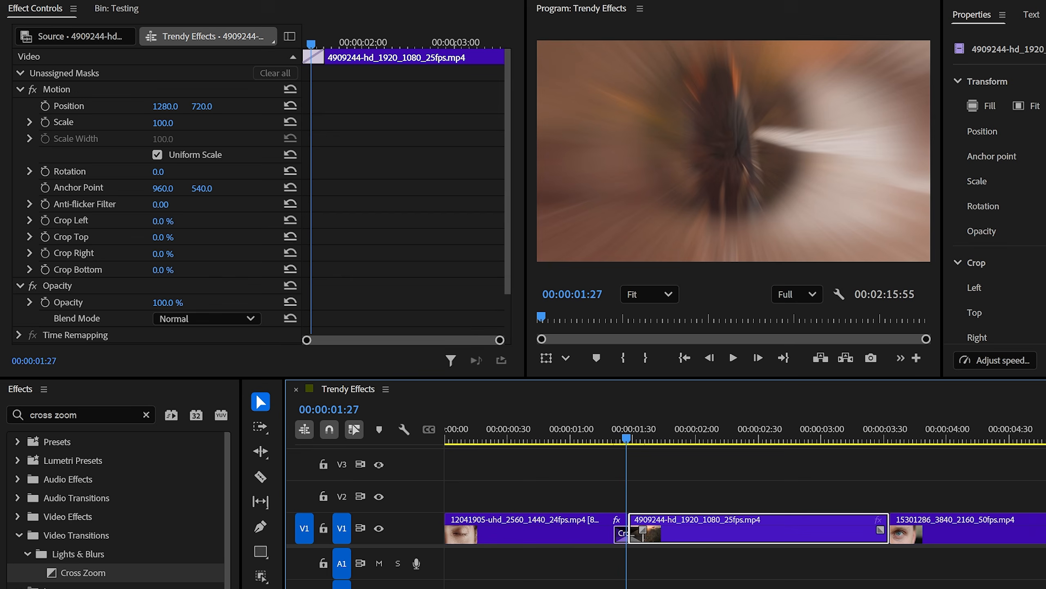
drag(641, 534, 673, 533)
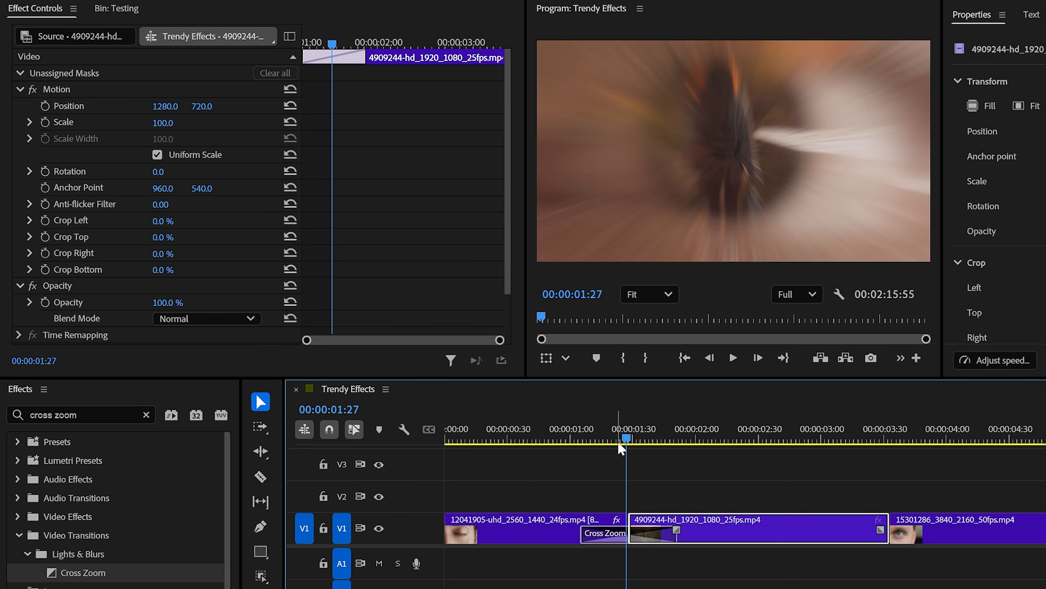
Step: Keyframe the second clip's position and scale at 00:00:01:48, enlarging the shot, and reset both to 1280, 720 and 100 at 00:00:02:33
drag(628, 440, 668, 439)
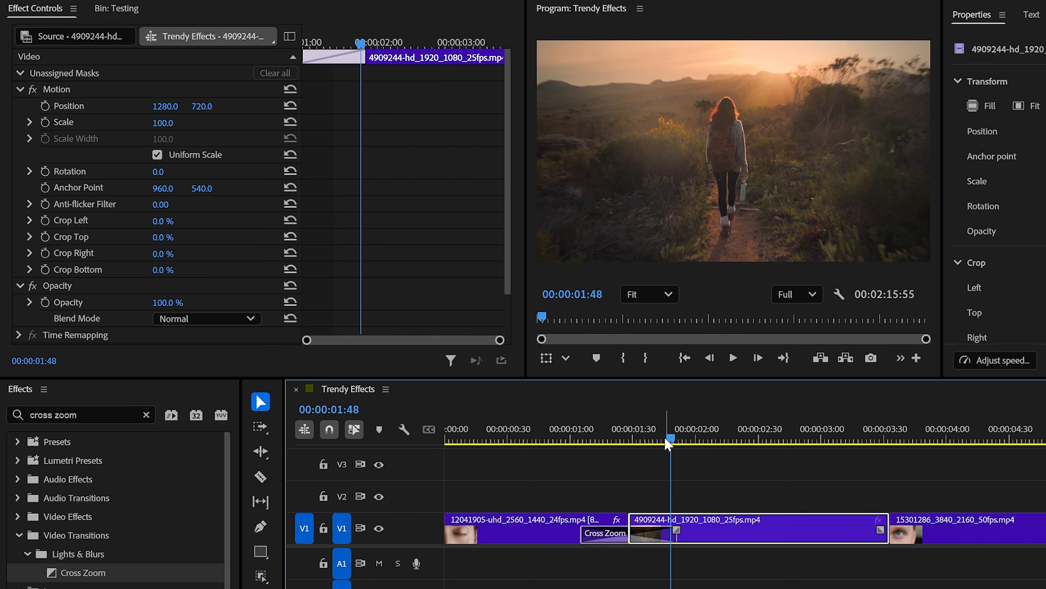
click(45, 106)
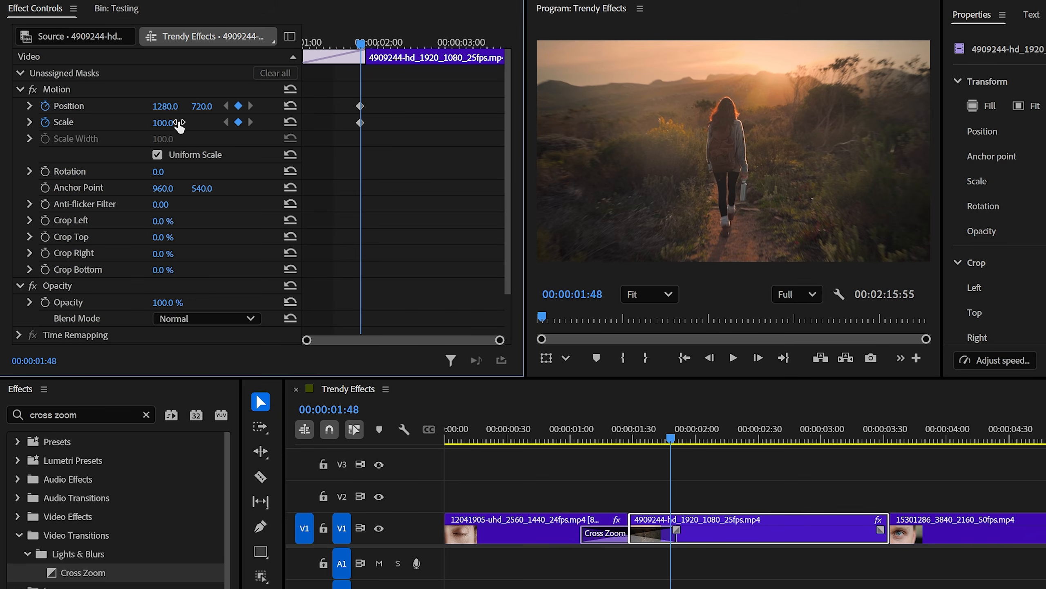
drag(180, 128, 195, 127)
drag(361, 55, 355, 131)
click(290, 105)
click(291, 121)
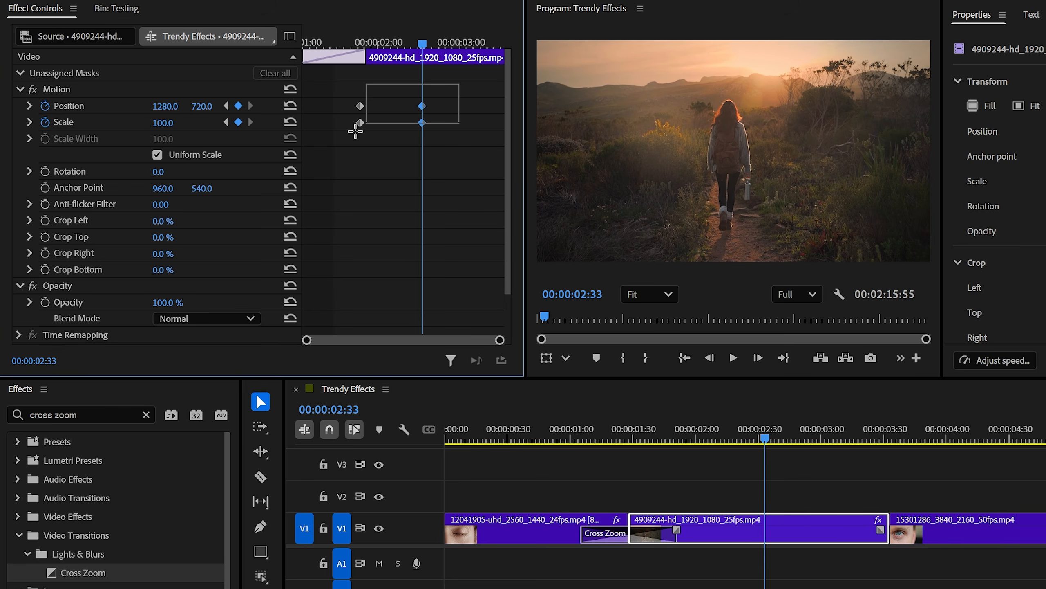
Step: Apply Ease In and Ease Out temporal interpolation to the second clip's position and scale keyframes
right_click(359, 106)
mouse_move(412, 244)
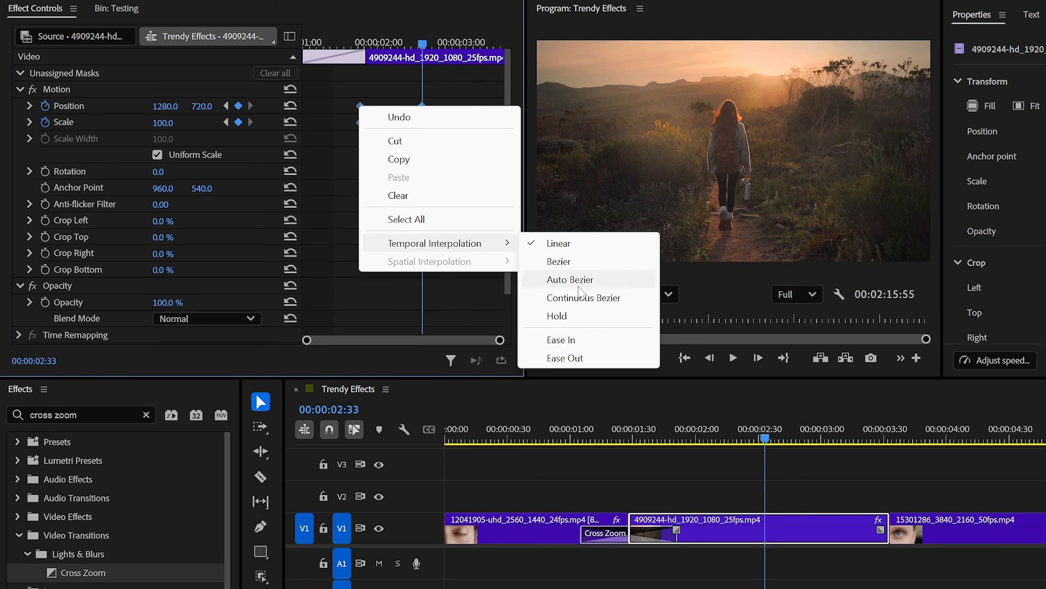
click(574, 339)
right_click(362, 110)
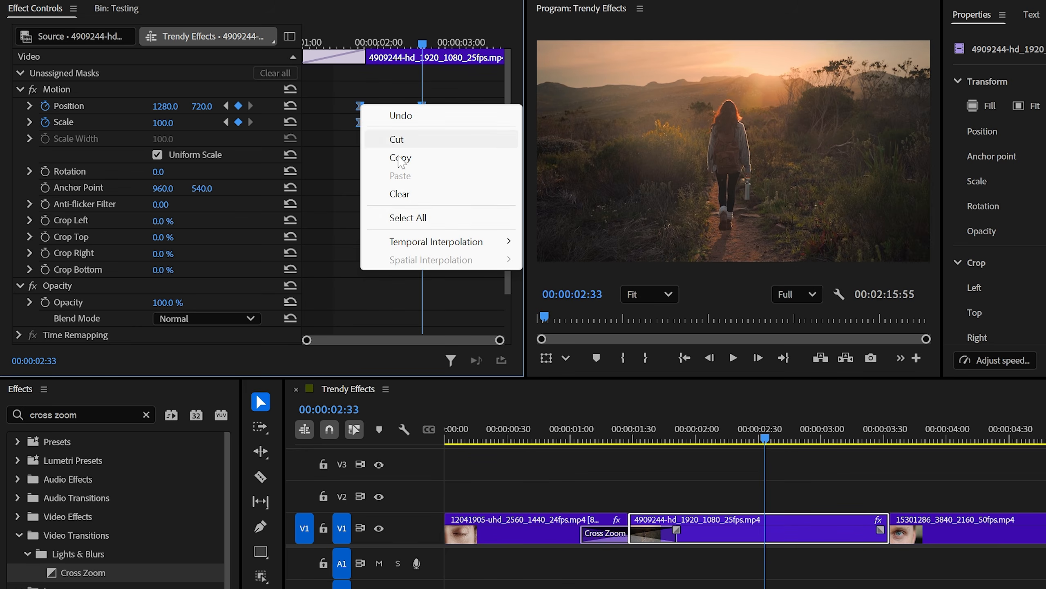
mouse_move(436, 242)
click(564, 356)
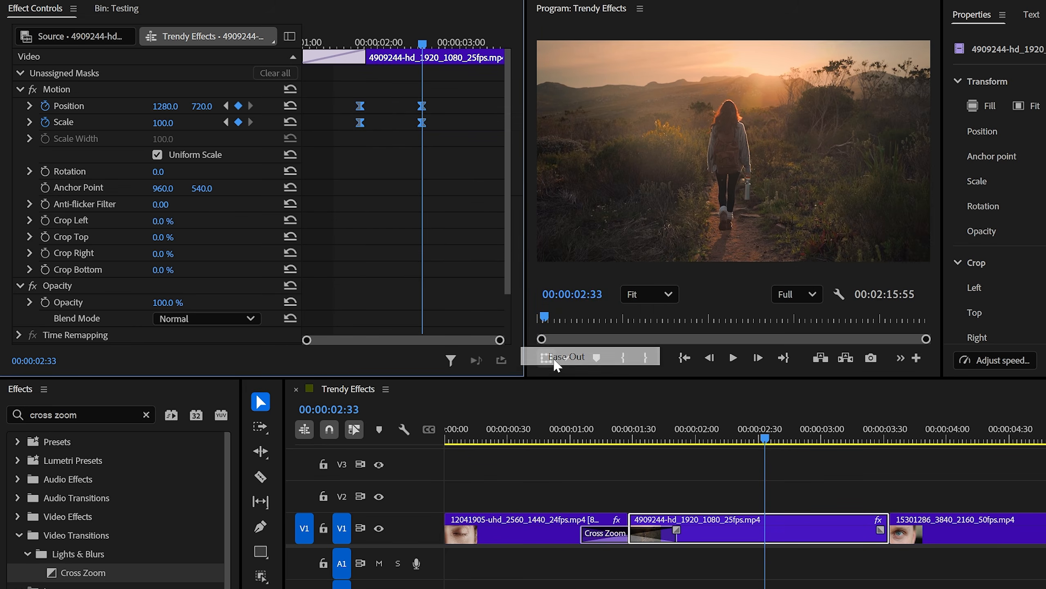
Step: Add position and scale keyframes to the second clip at 00:00:03:11, and set its scale to 113 at 00:00:03:18
drag(426, 42, 474, 65)
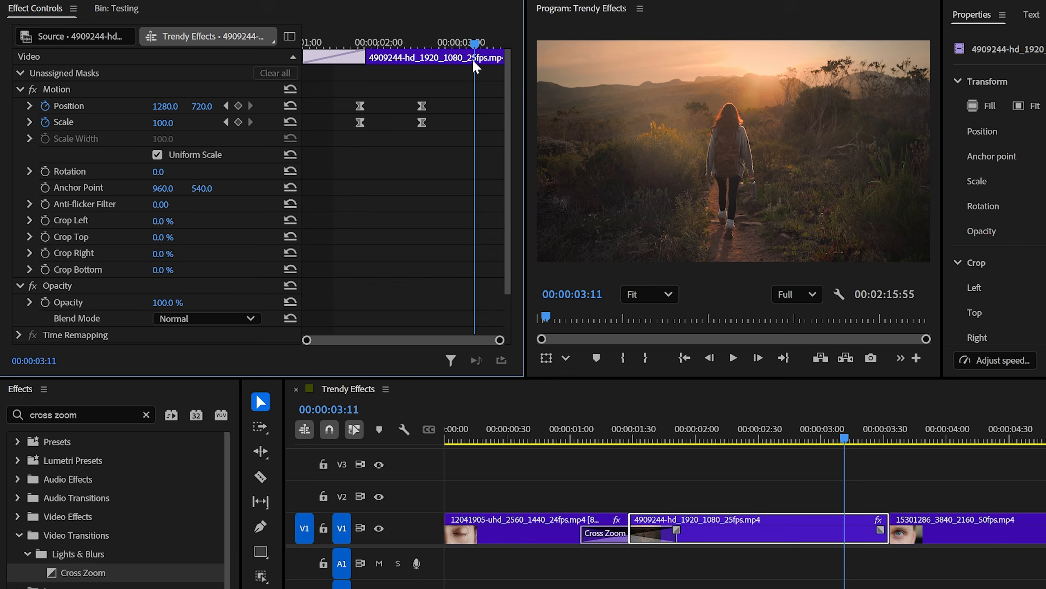
click(238, 106)
click(239, 122)
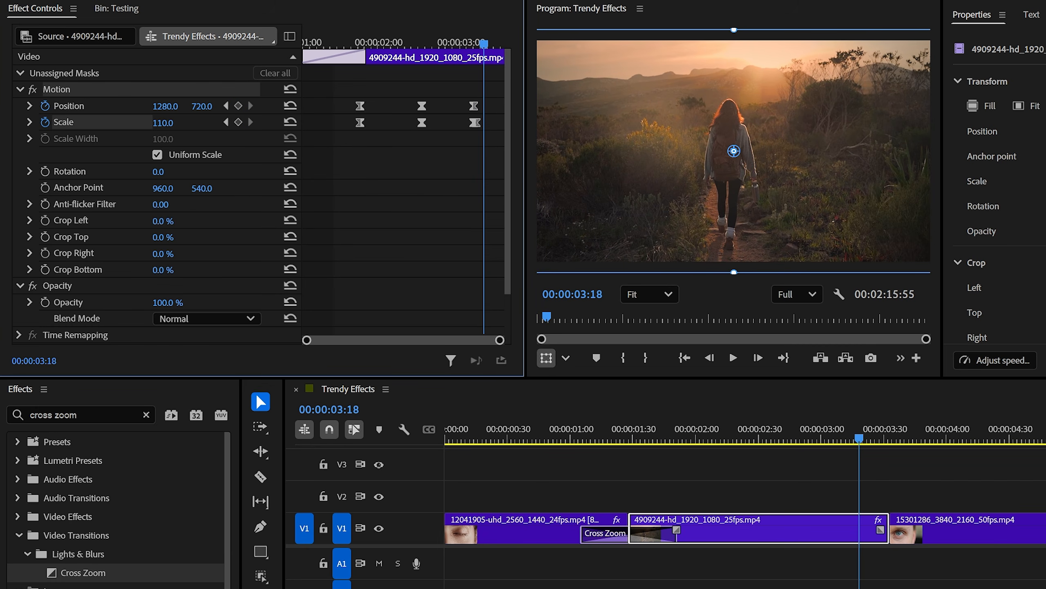
drag(163, 123, 165, 123)
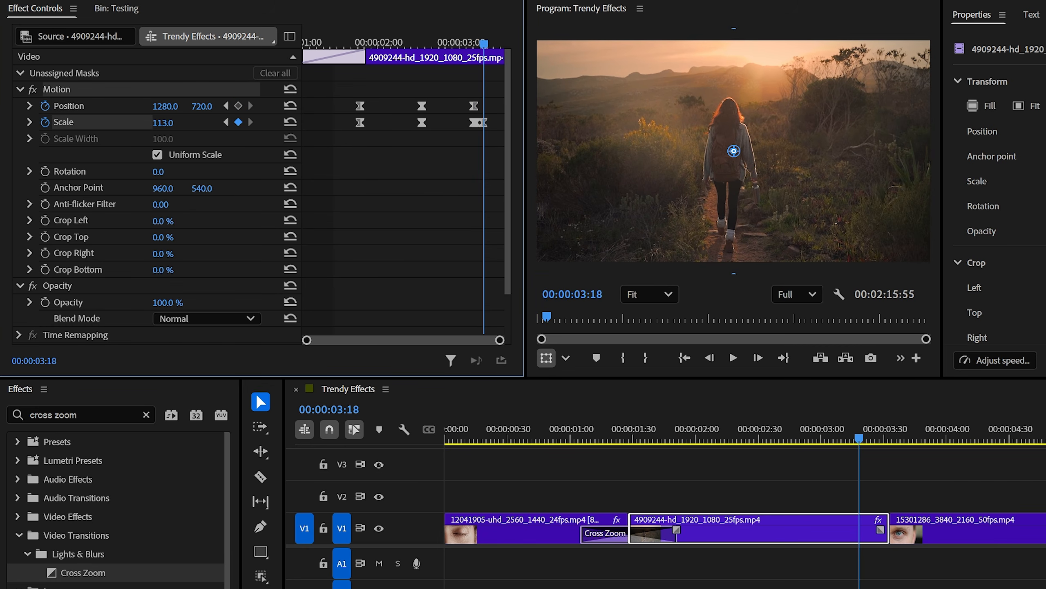
drag(484, 44, 467, 44)
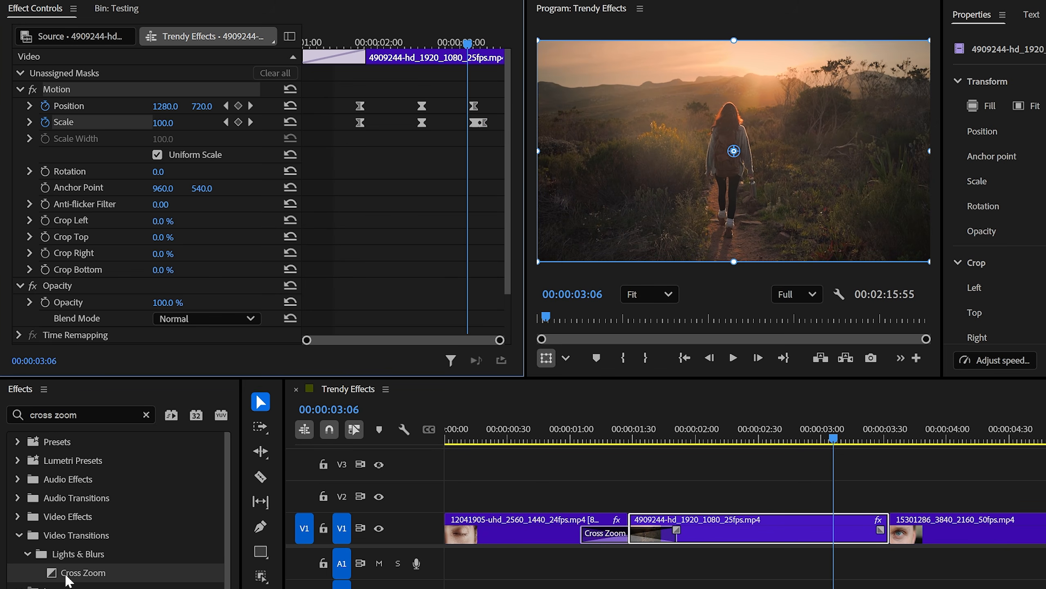
Step: Add a Cross Zoom transition at the cut between the second and third clips and lengthen it to about 44 frames
drag(68, 574, 122, 574)
drag(888, 546, 888, 544)
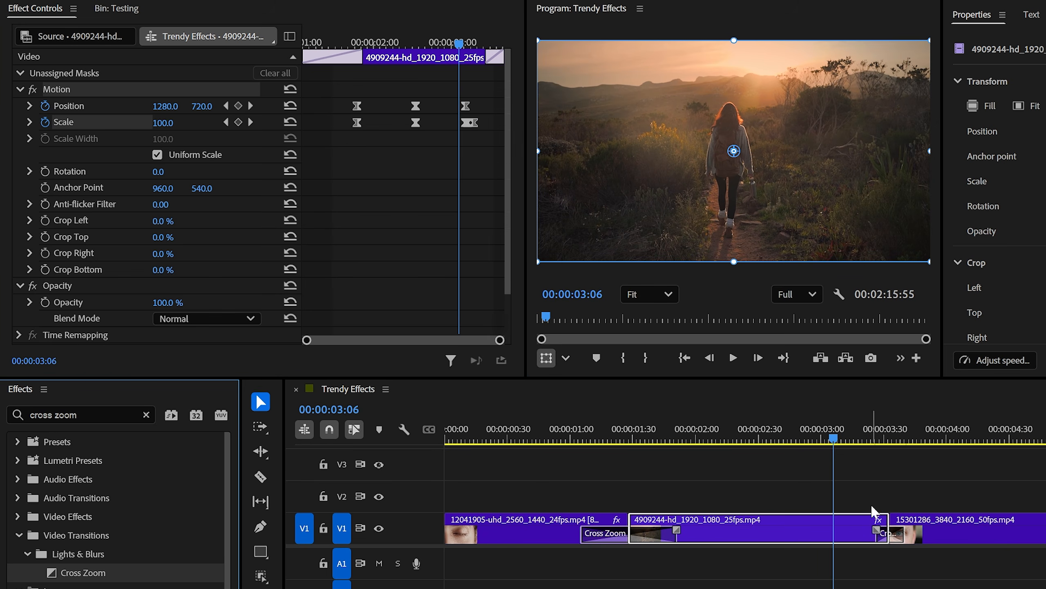
key(space)
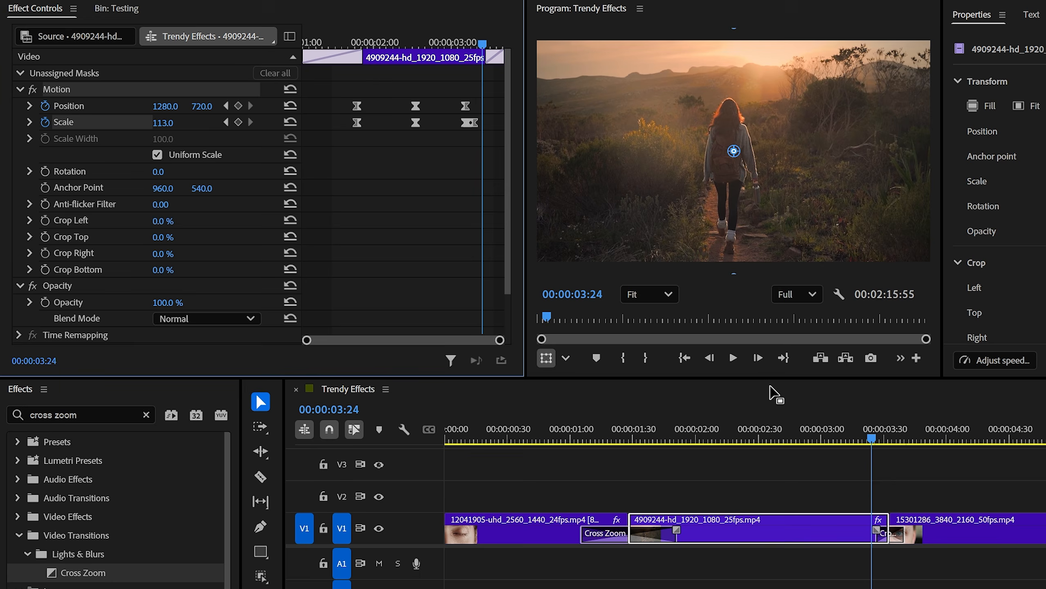
drag(874, 532, 842, 533)
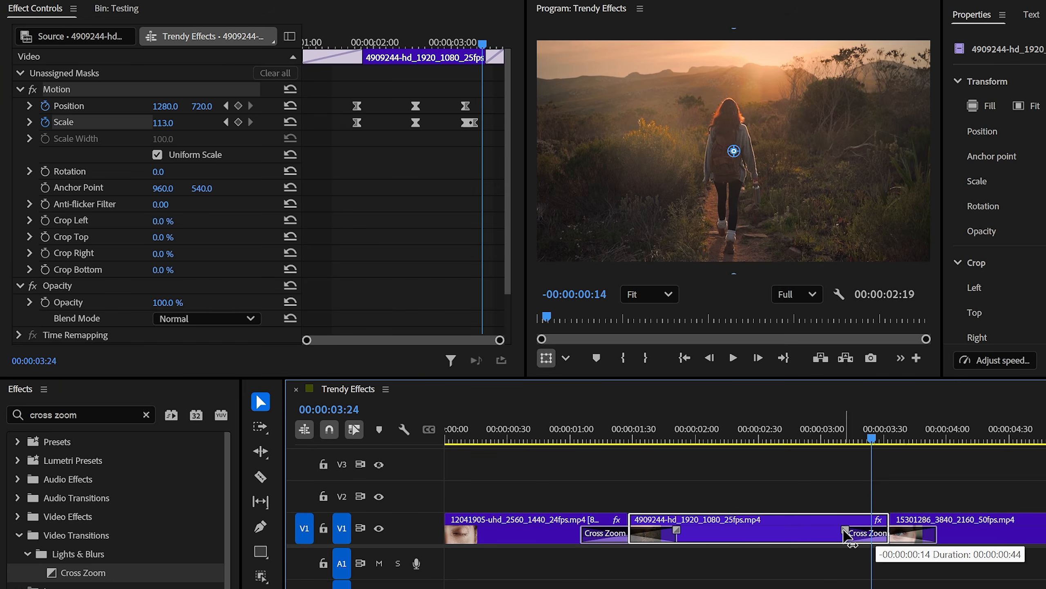
Step: Reframe the third clip at scale 164 and position 2087, 844, and keyframe its position and scale at 00:00:03:48
drag(848, 440, 943, 451)
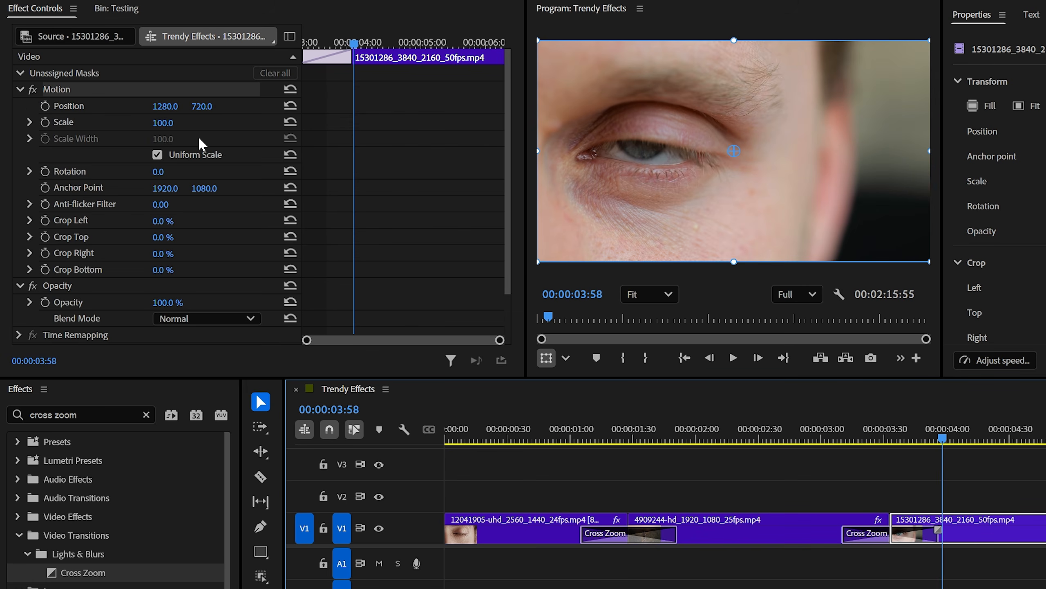
drag(165, 123, 200, 123)
drag(165, 107, 204, 107)
drag(163, 123, 213, 107)
drag(165, 107, 167, 107)
drag(943, 443, 922, 442)
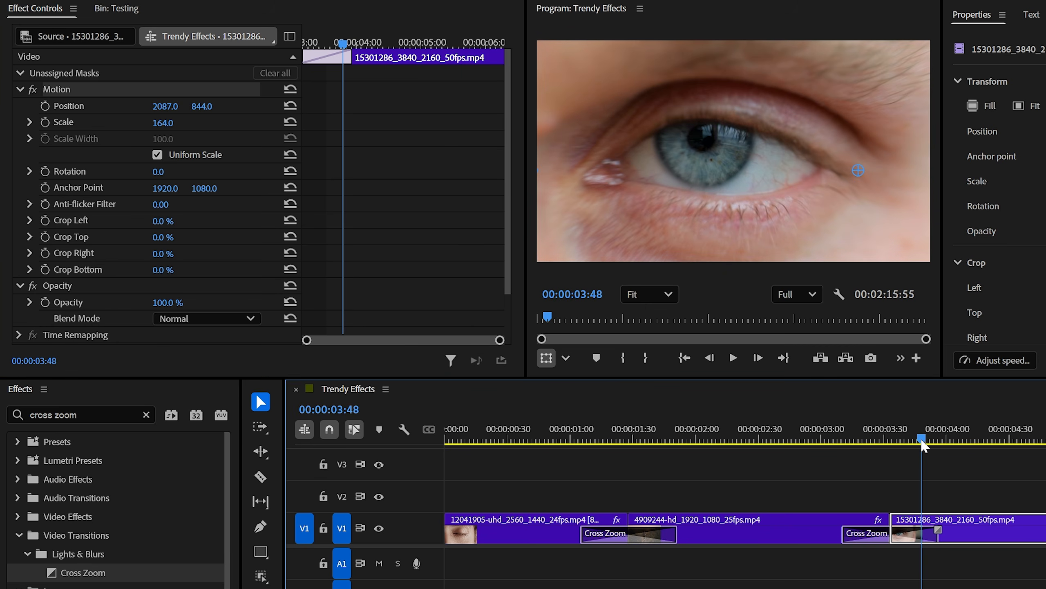
click(44, 108)
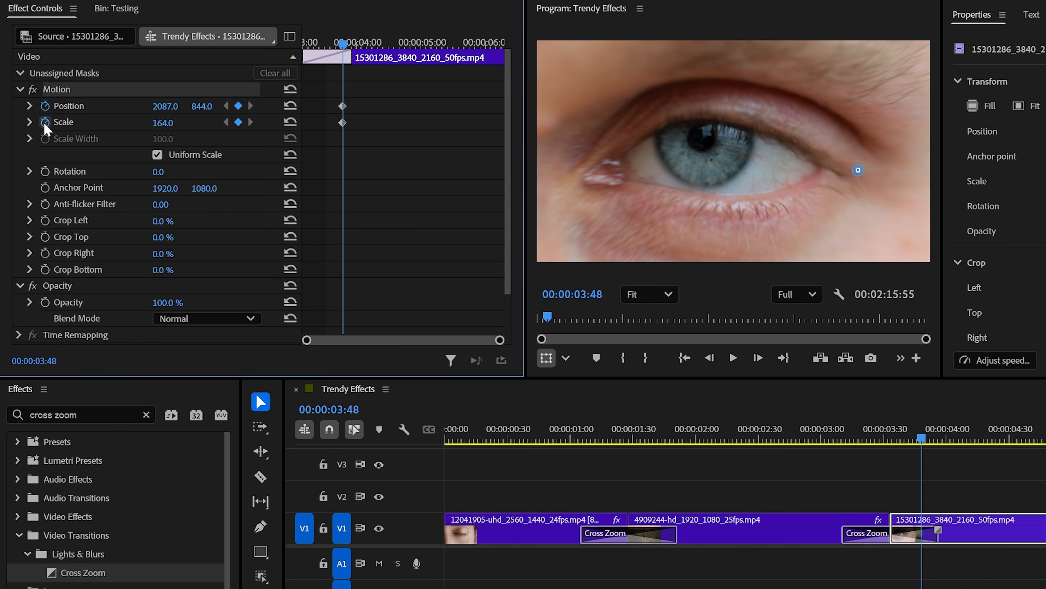
Step: At 00:00:04:31, reduce the third clip's scale and shift its horizontal position to zoom out from the eye, and scrub through the motion
drag(346, 46, 389, 65)
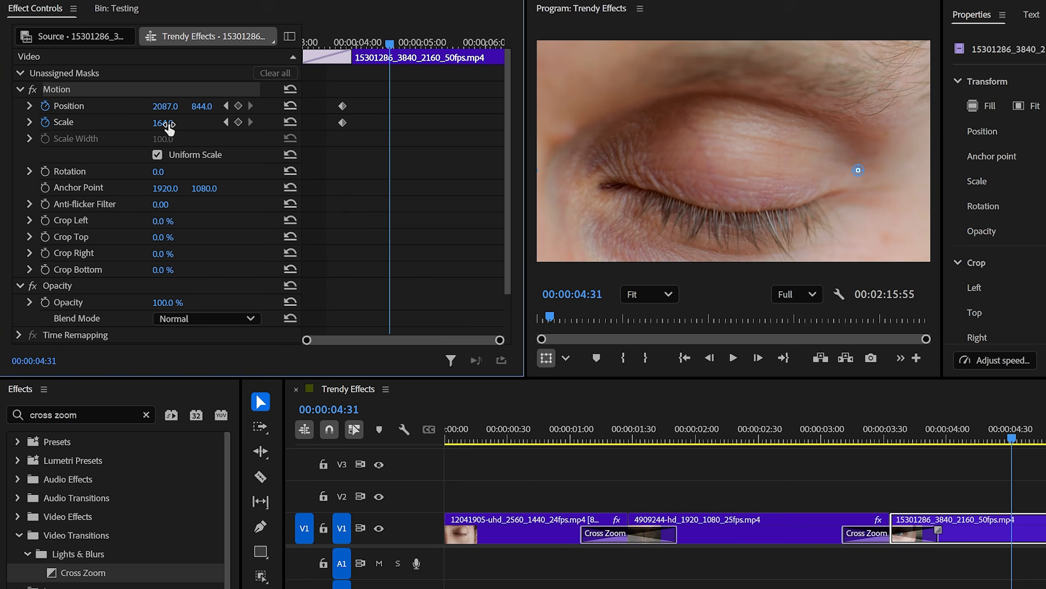
drag(170, 126, 155, 126)
drag(167, 108, 1, 108)
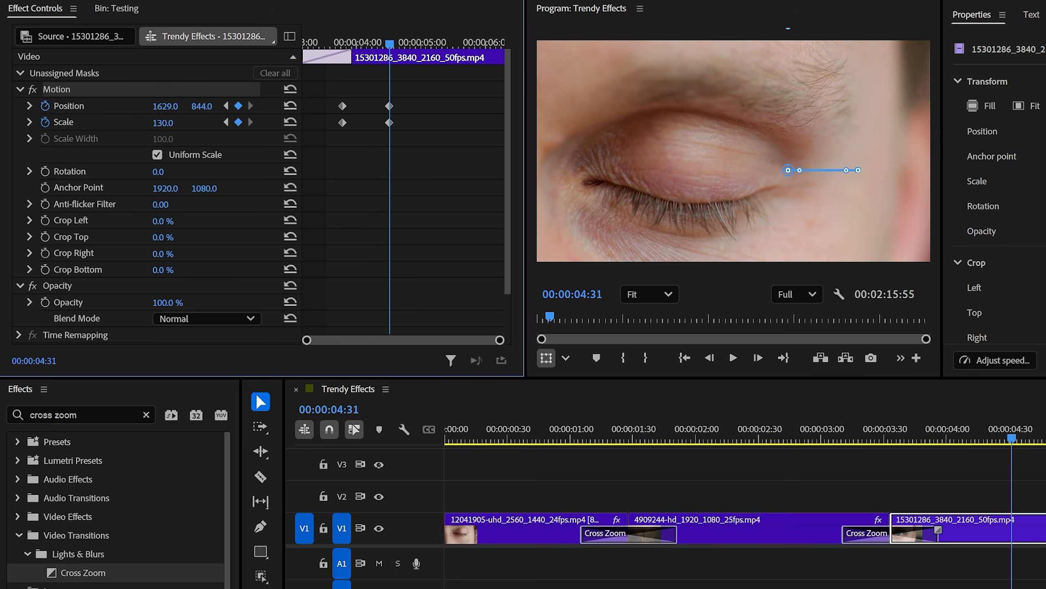
drag(1011, 441, 957, 468)
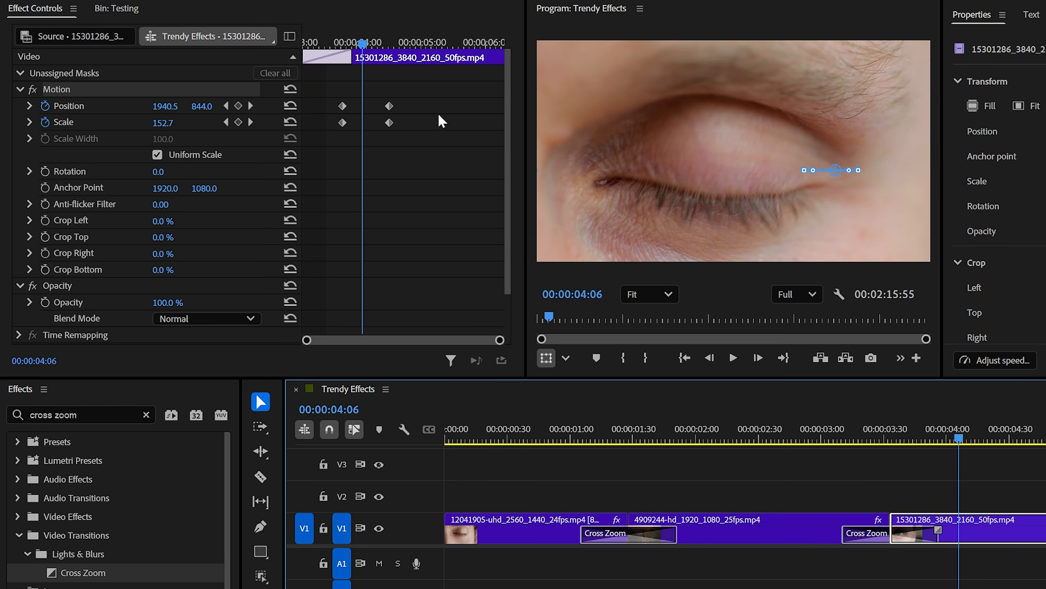
Step: Apply Ease In to all of the third clip's position and scale keyframes and play back the zoom-out
drag(428, 69, 329, 156)
right_click(343, 107)
mouse_move(406, 249)
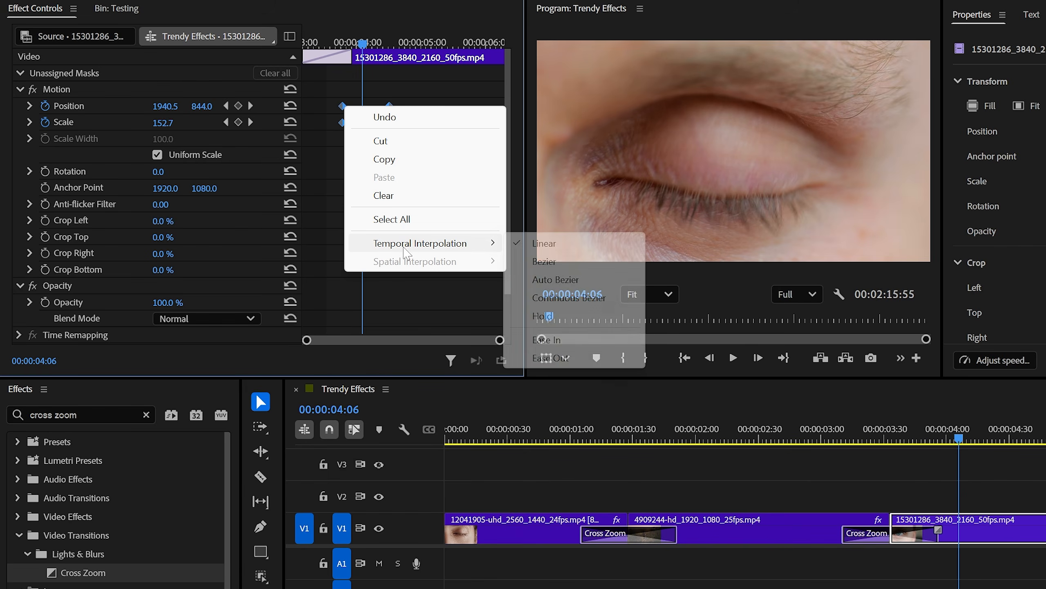
click(545, 339)
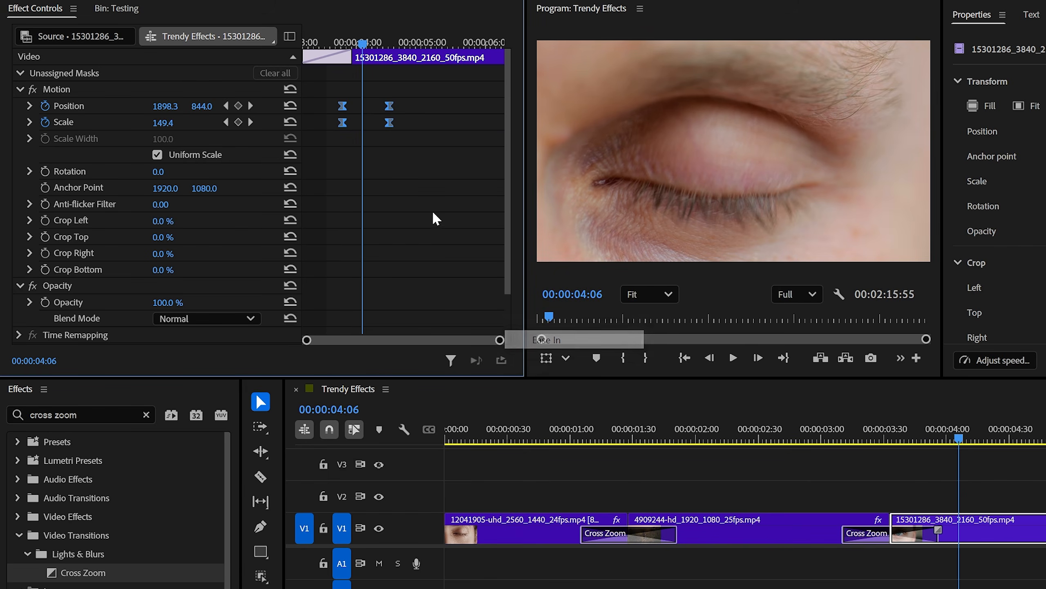
right_click(385, 108)
mouse_move(439, 243)
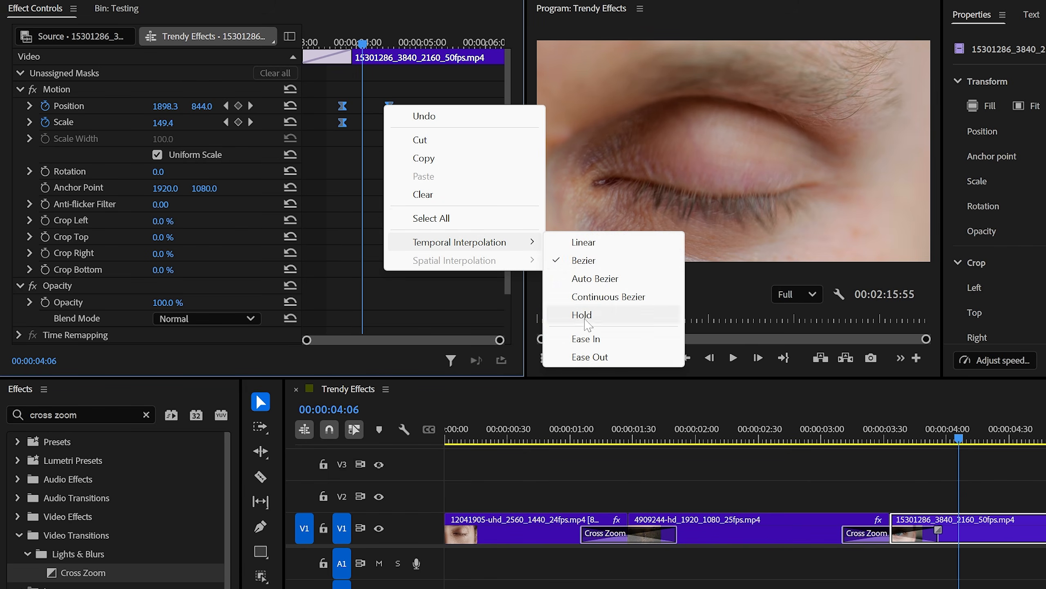
click(586, 338)
drag(954, 428, 833, 426)
key(space)
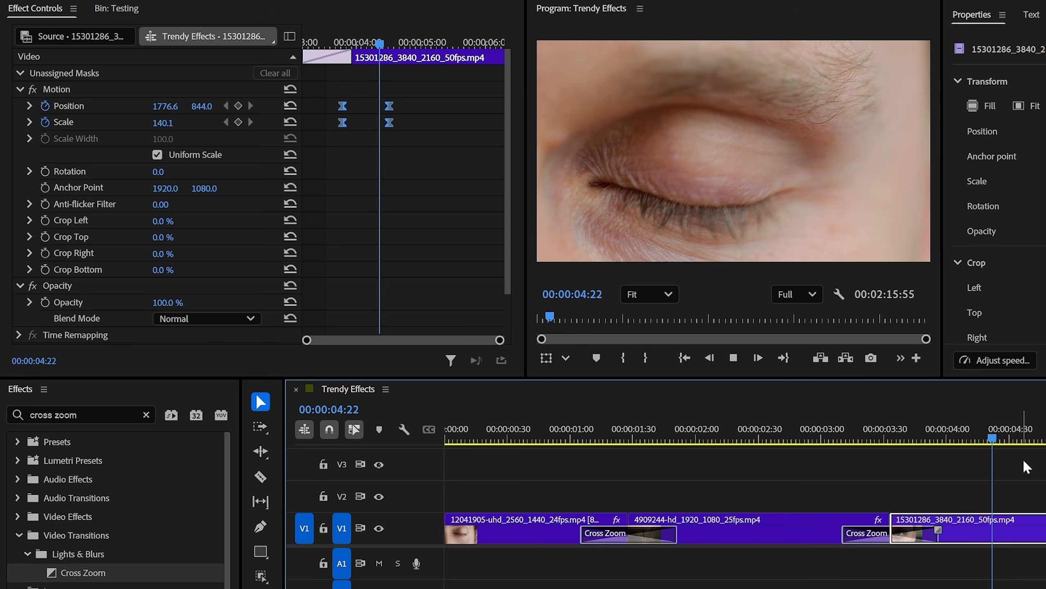
Step: Shift the second clip's position and scale keyframes to retime its zoom, and play back the transition
drag(307, 92, 419, 140)
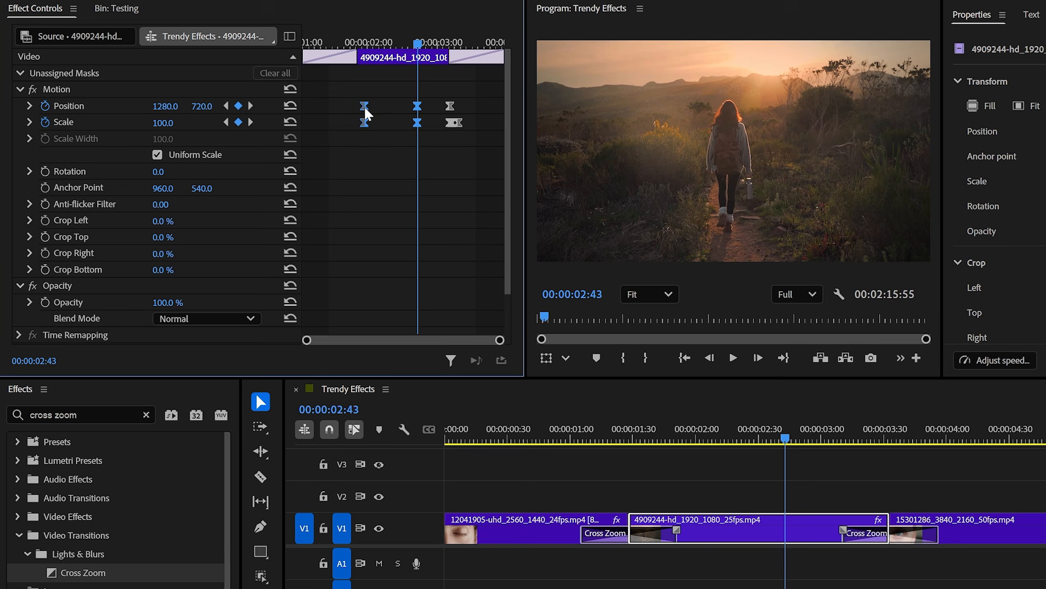
drag(449, 106, 439, 106)
click(375, 44)
key(space)
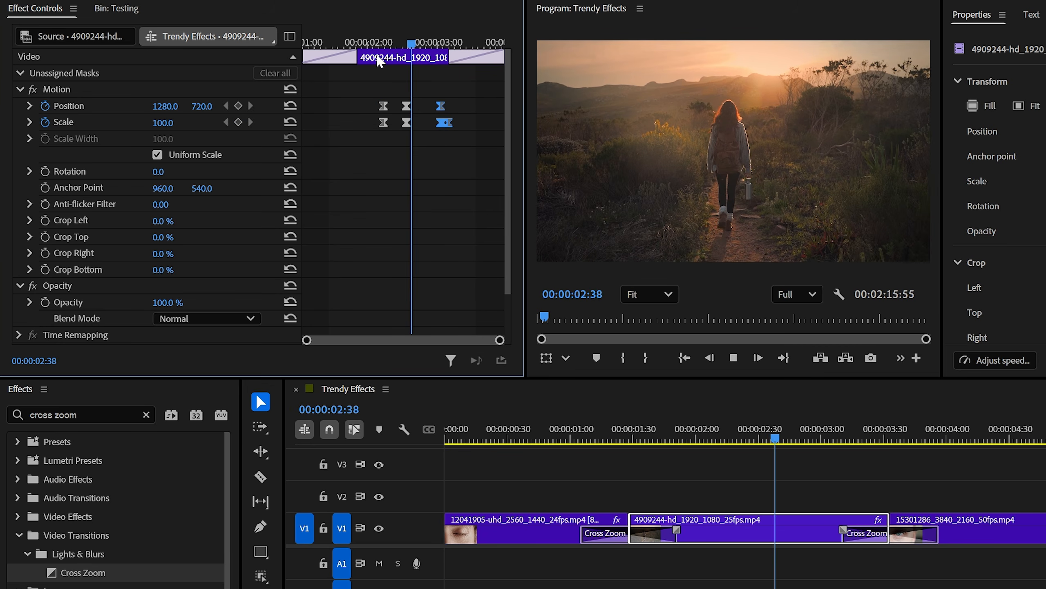
key(space)
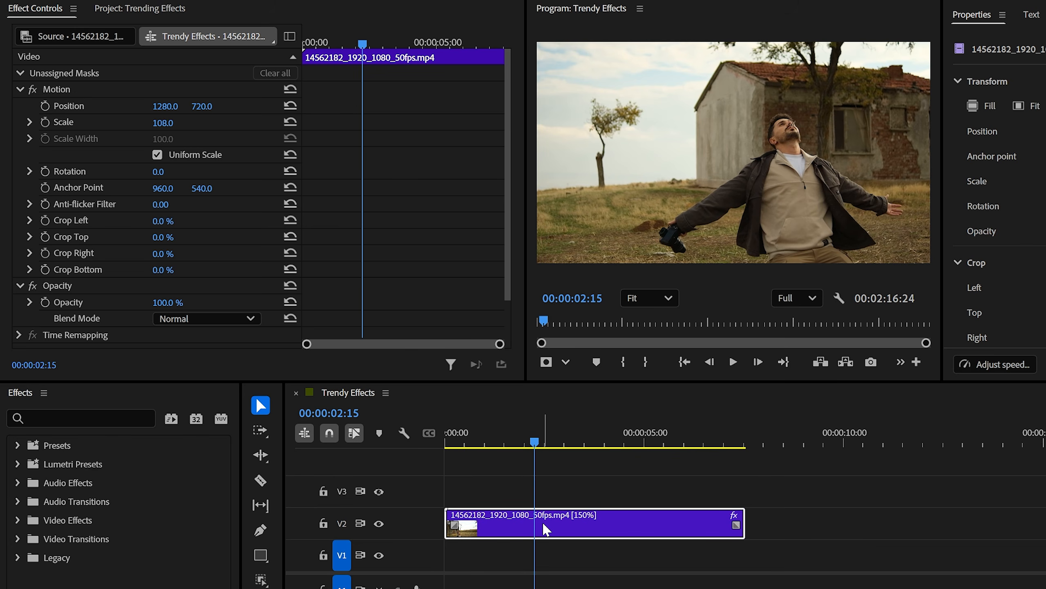
Step: Duplicate the 14562182 clip from V2 onto V3 and create an object mask around the man on the copy
drag(545, 528, 542, 487)
click(542, 487)
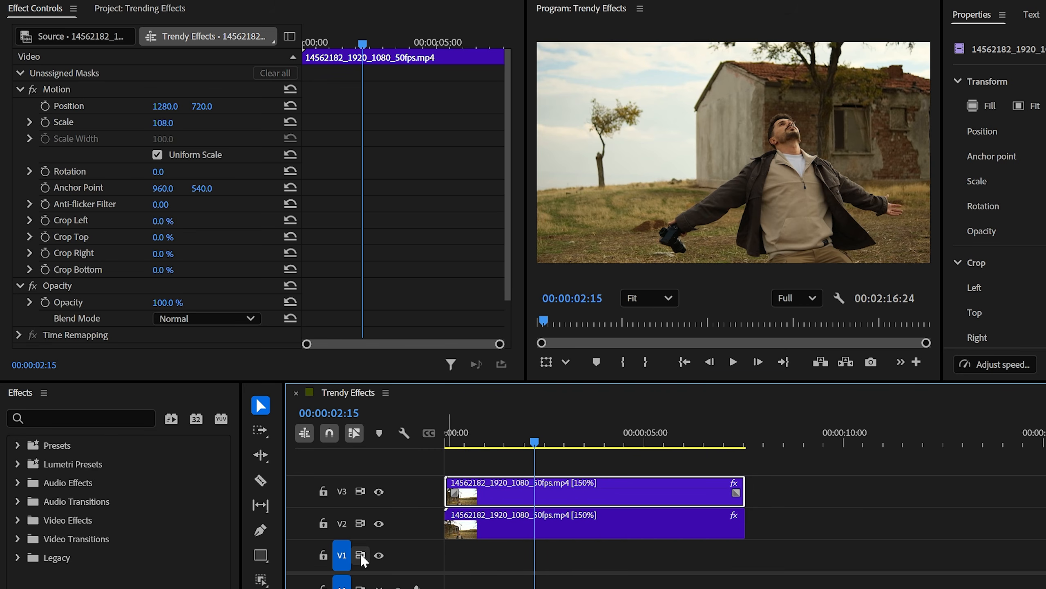
click(259, 578)
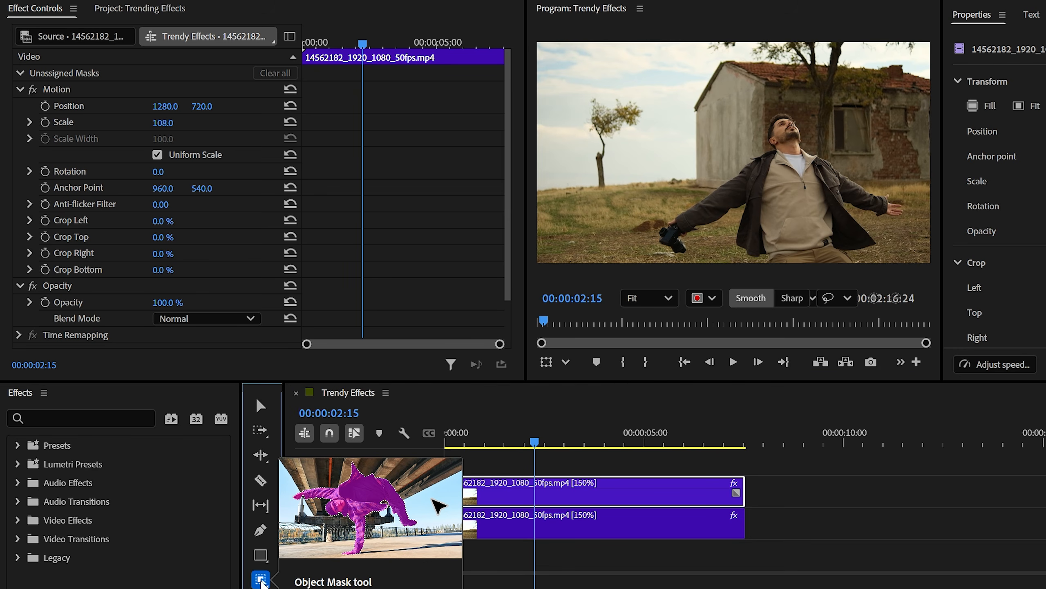
click(799, 200)
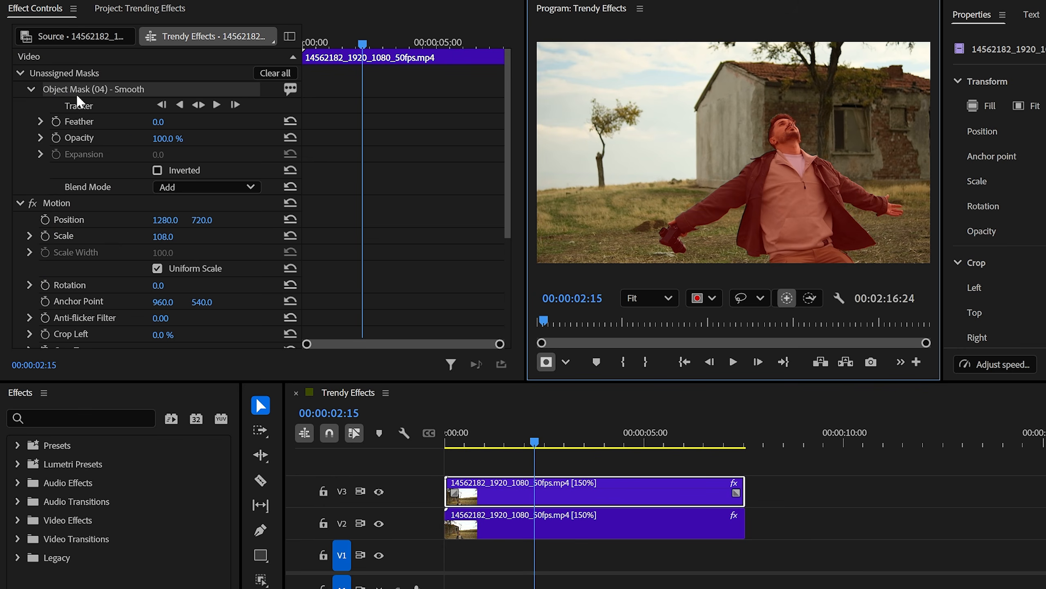
Step: Track the man's object mask forward and backward through the V3 clip and change it to an opacity mask
click(198, 105)
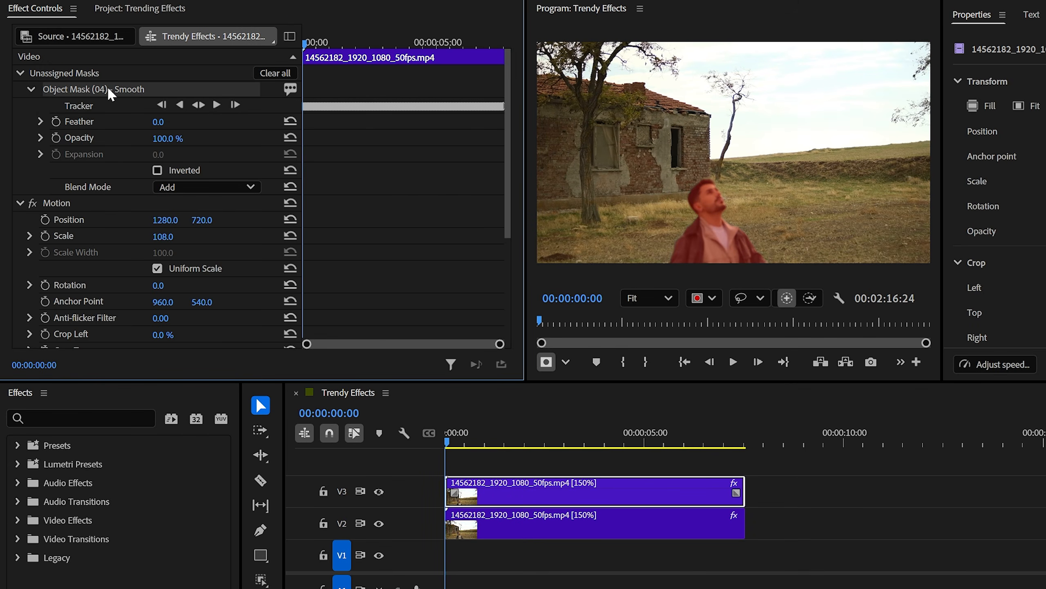
right_click(103, 90)
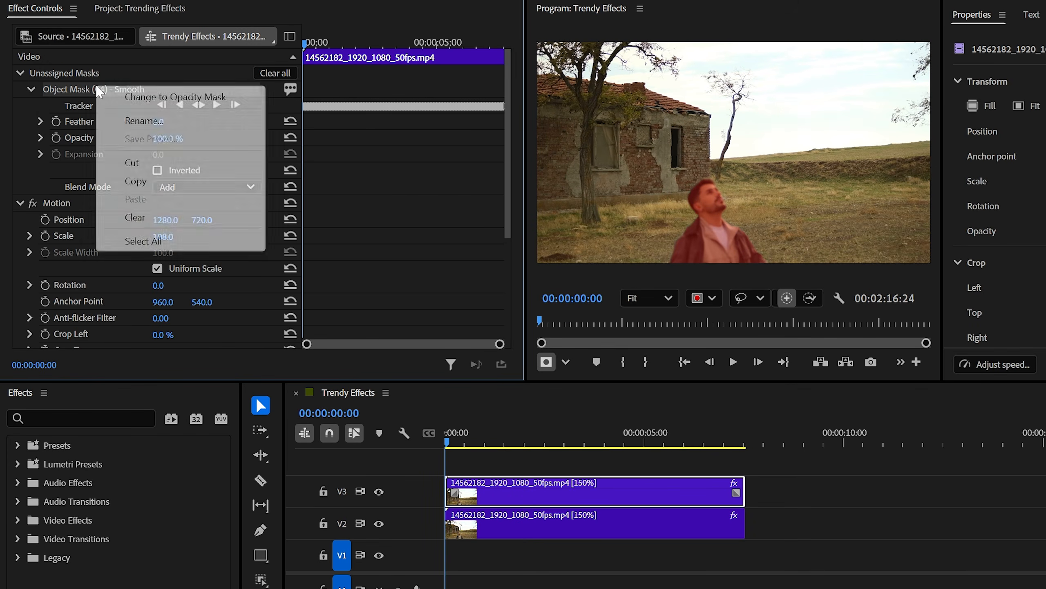
click(175, 98)
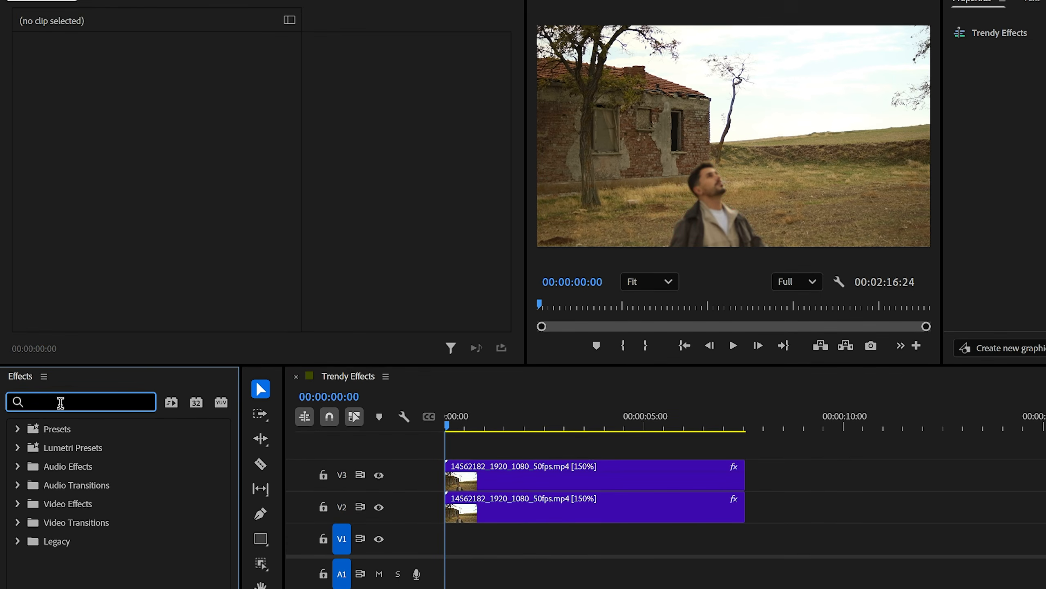
Step: Add Dip to White at the start of both clips, with the V2 clip starting about 10 frames later than V3
text(dip to white)
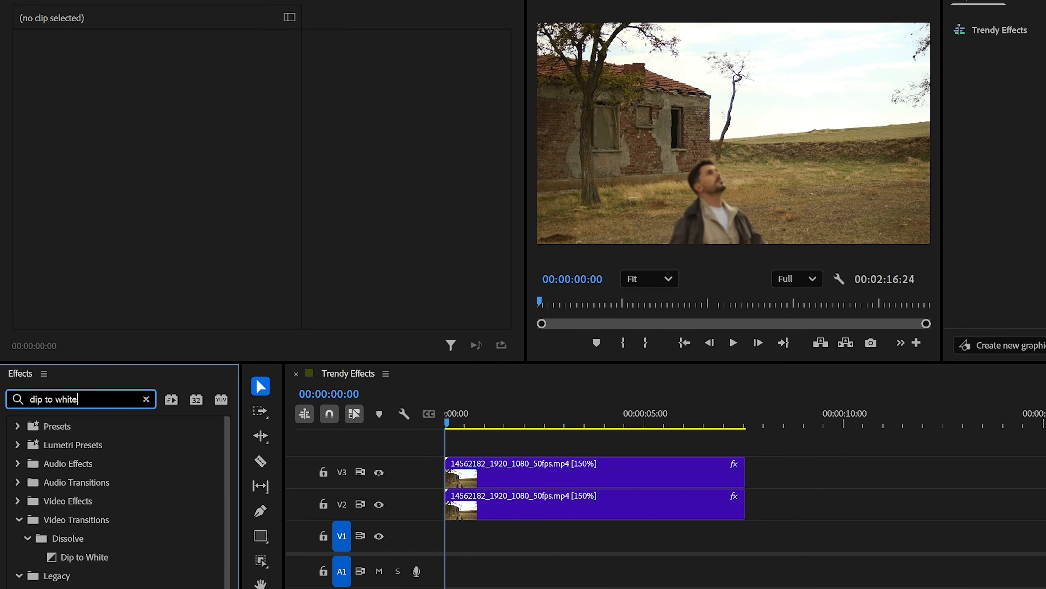
click(75, 554)
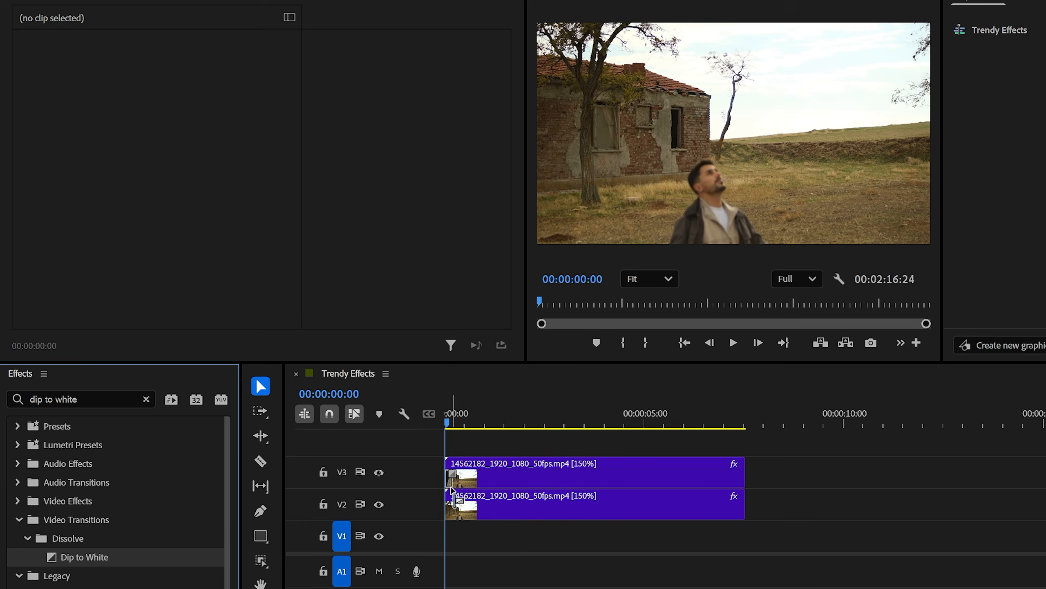
drag(114, 557, 463, 489)
key(=)
drag(450, 425, 498, 440)
drag(461, 422, 521, 425)
Step: Find the Camera Shake video effect and apply it to the V2 clip
click(146, 399)
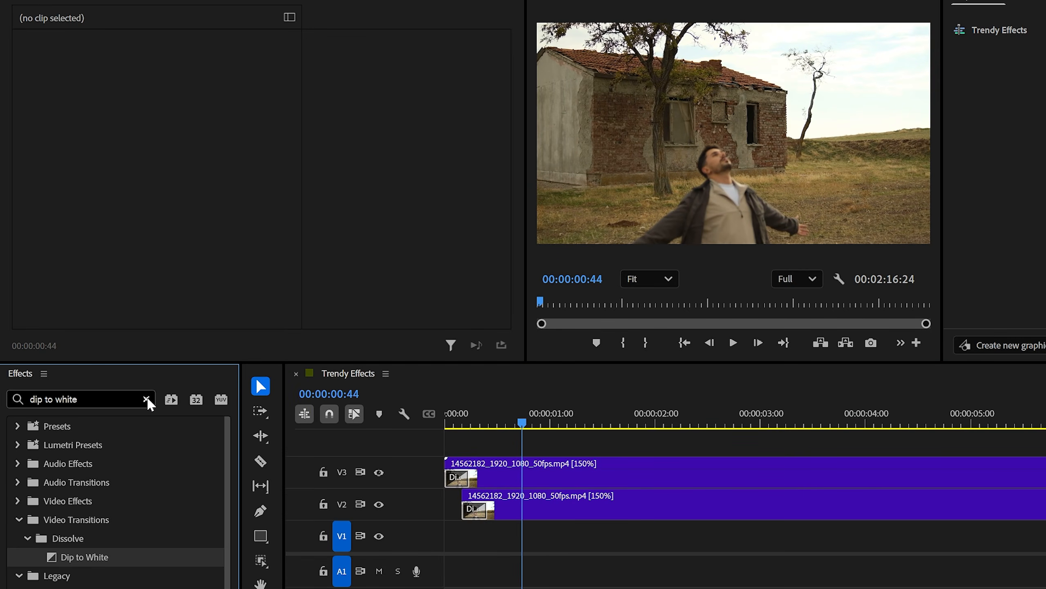
click(105, 397)
text(camera)
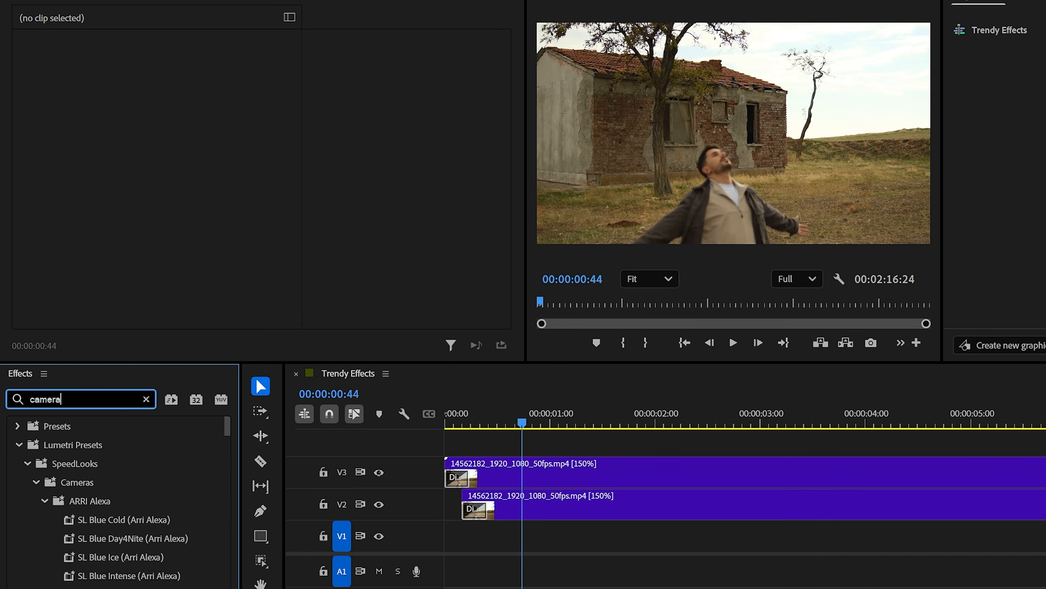
text( shake)
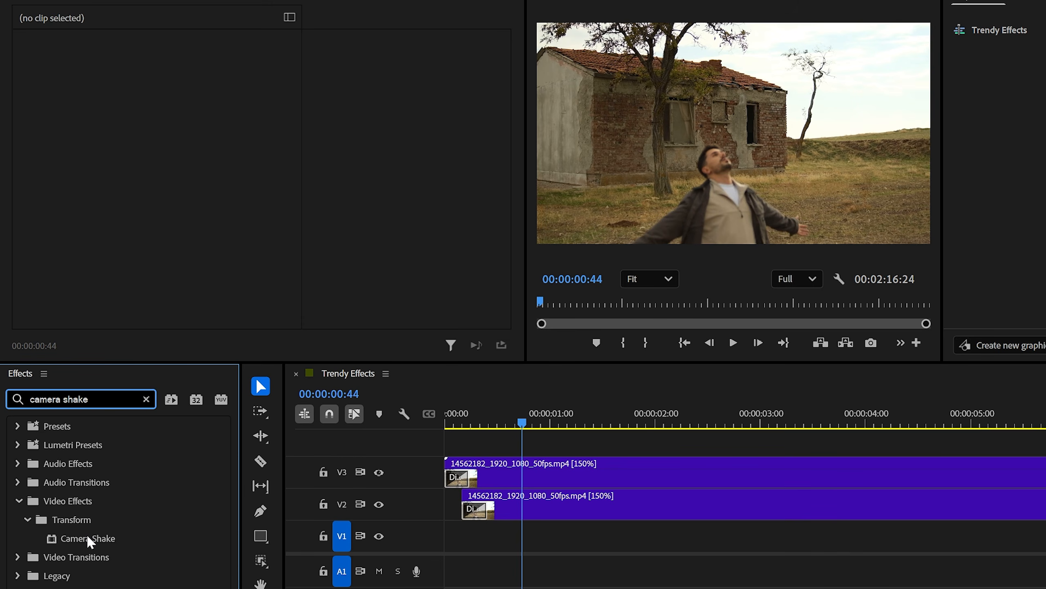
drag(90, 540, 603, 509)
Step: Keyframe the Camera Shake Master at 00:00:00:15 on the V2 clip and set it to 0%
drag(522, 424, 470, 424)
scroll(379, 165, down, 5)
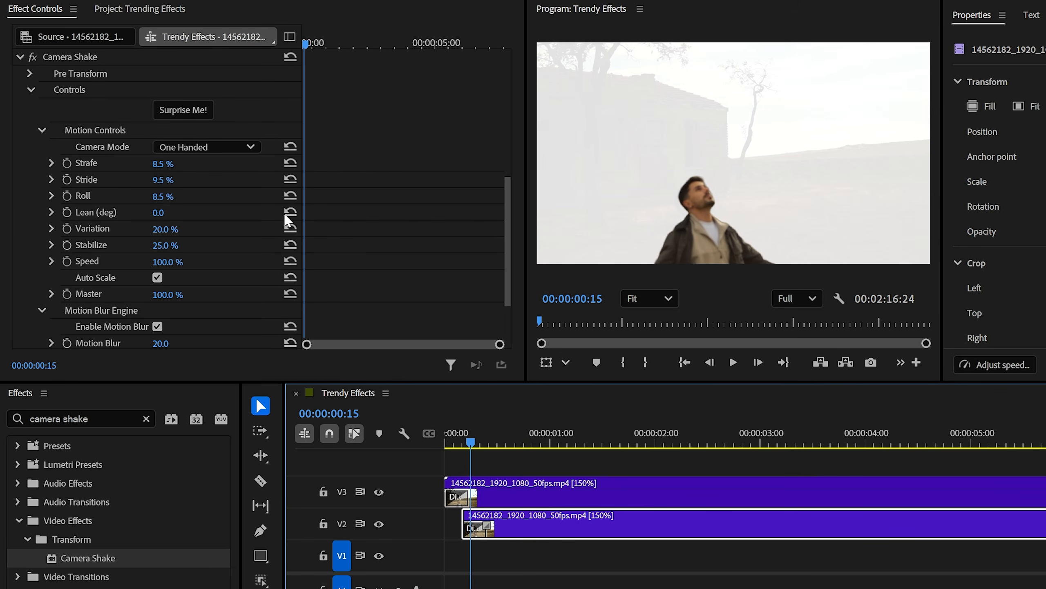
click(66, 293)
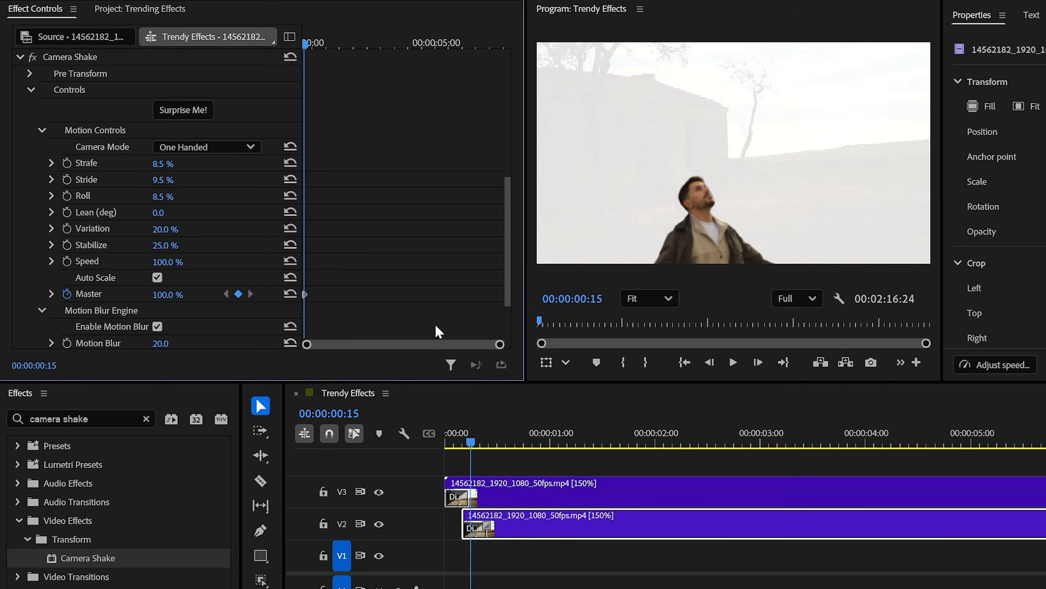
drag(500, 349, 378, 344)
click(172, 294)
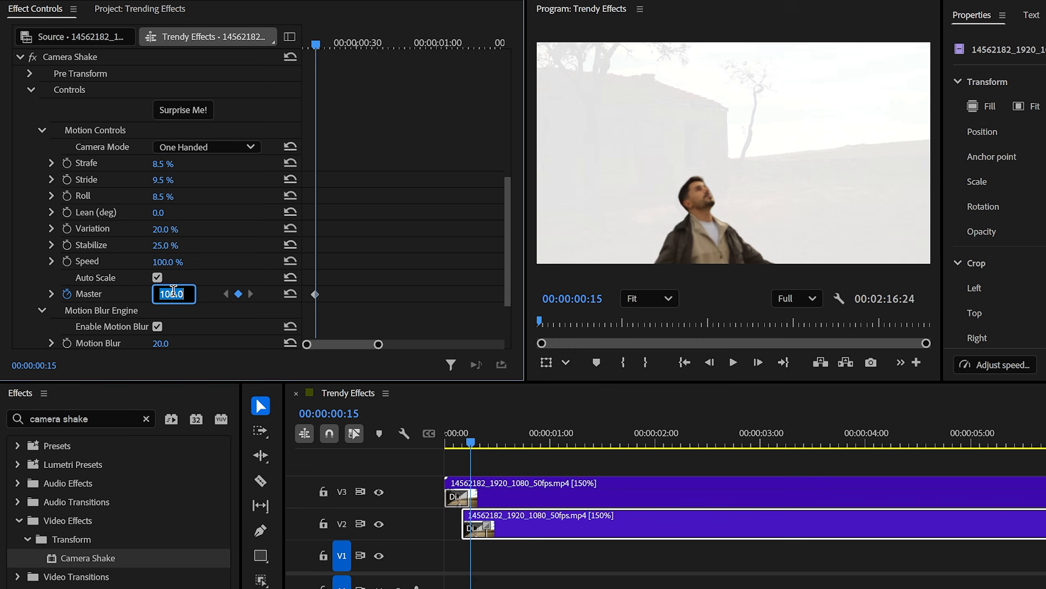
key(Return)
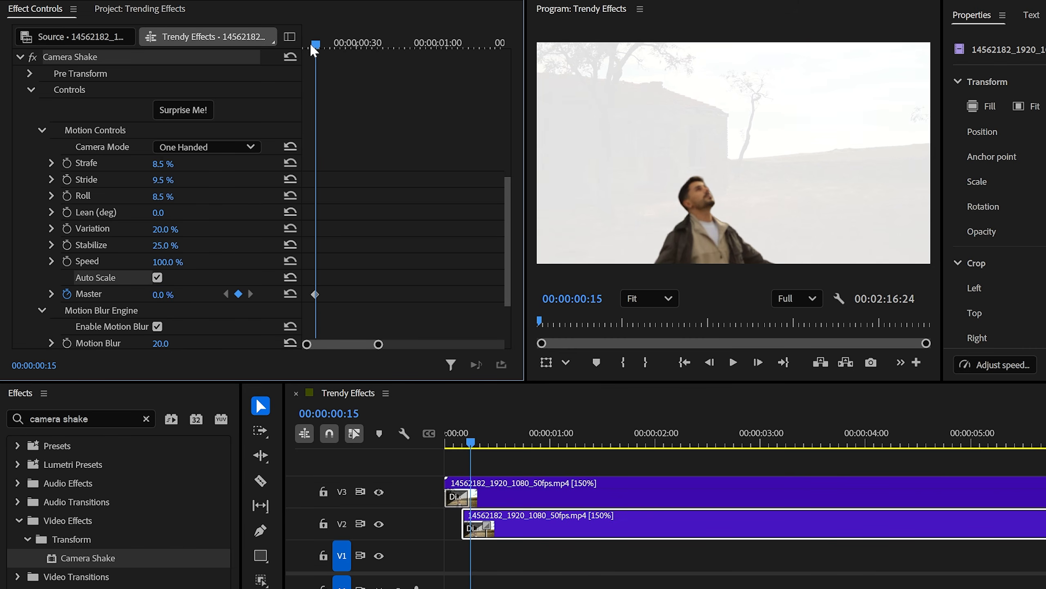
Step: Keyframe the Camera Shake Master at 100% at 00:00:00:22 and 0% at 00:00:00:27
drag(312, 49, 332, 45)
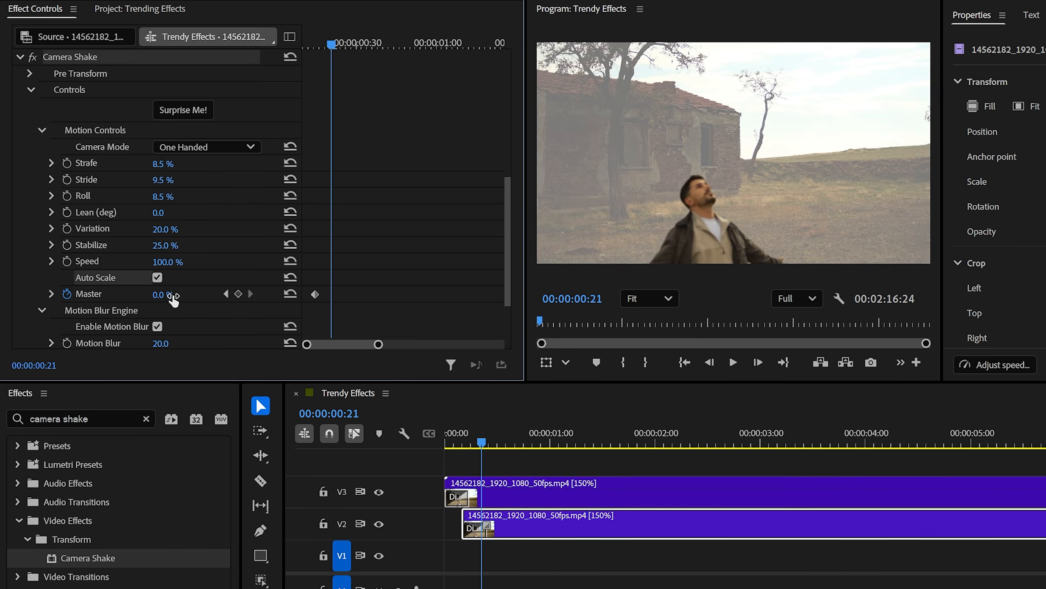
key(Right)
drag(175, 296, 133, 295)
key(Right)
key(Right)
key(Right)
key(Right)
key(Right)
Step: Keyframe the Camera Shake Motion Blur at 00:00:00:27, at 56 at 00:00:00:22 and at 0 at 00:00:00:15
scroll(195, 303, down, 3)
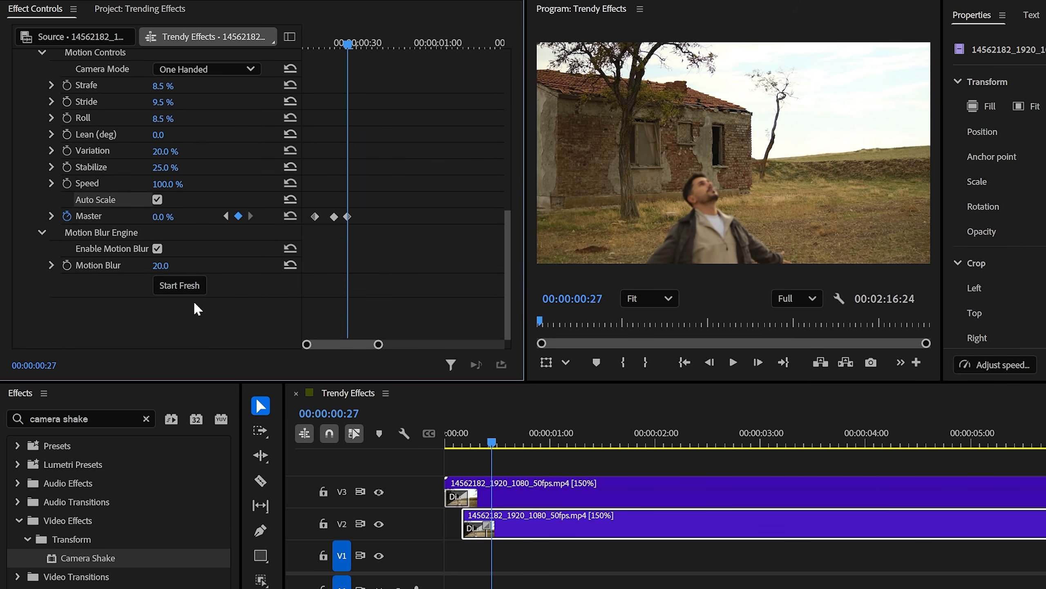
click(67, 267)
click(227, 216)
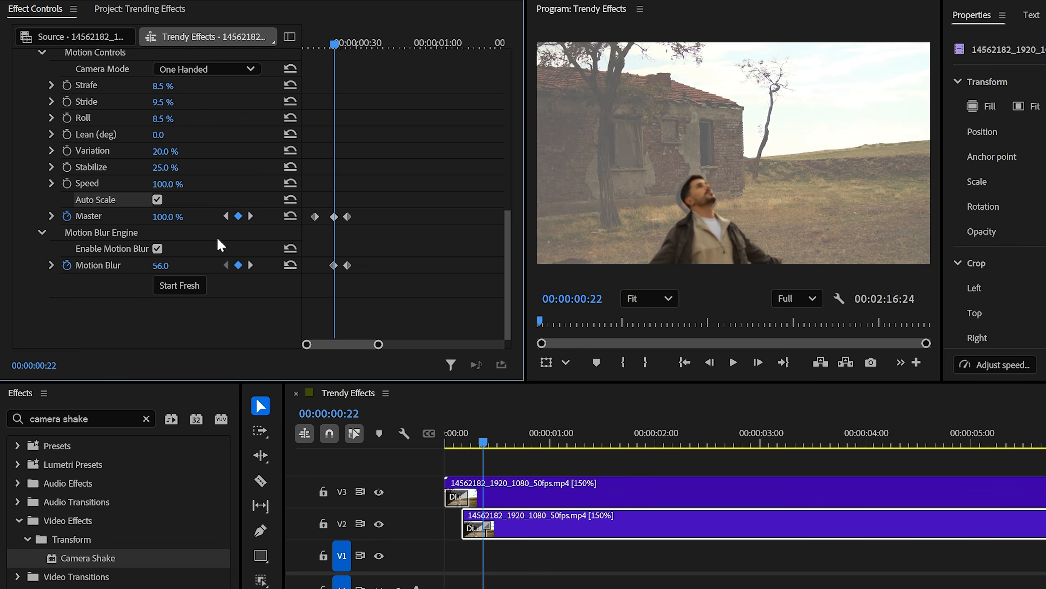
drag(332, 55, 318, 51)
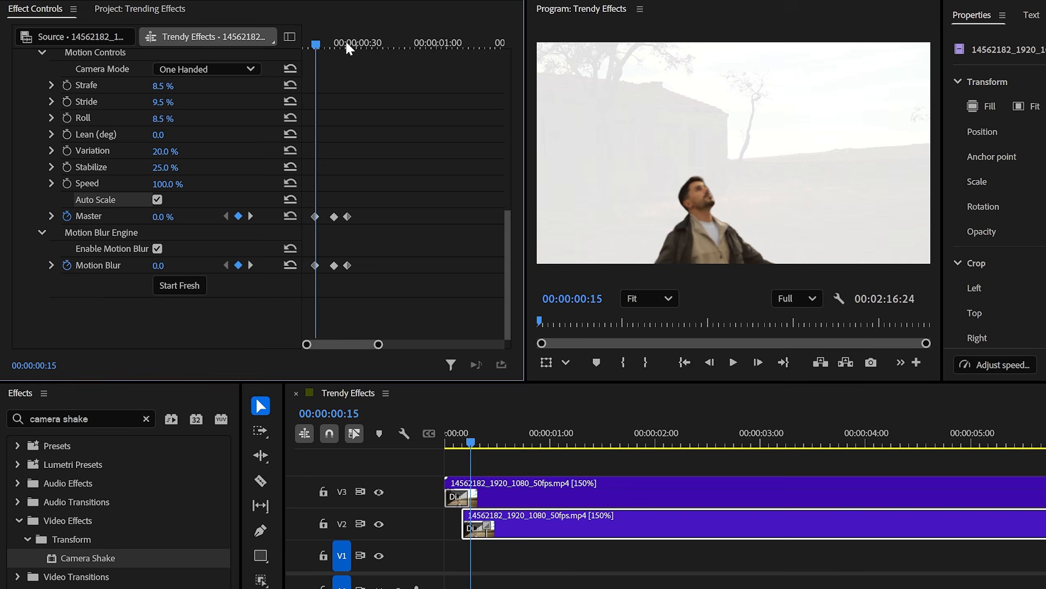
Step: Play back the start of the sequence to review the white dip and camera shake around the masked man
drag(317, 44, 304, 47)
drag(463, 444, 429, 441)
key(space)
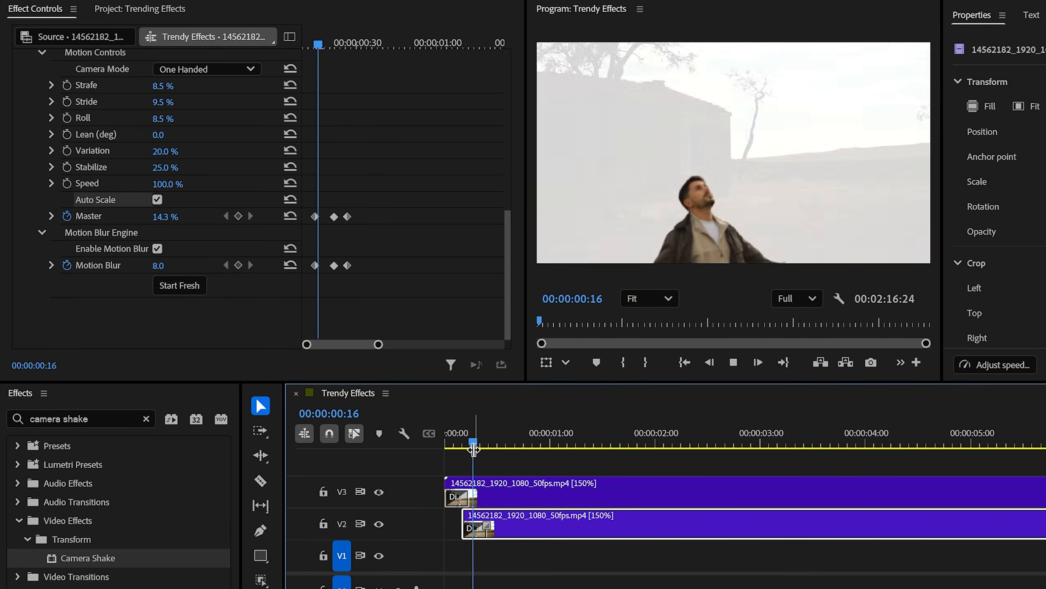
key(space)
drag(551, 444, 527, 444)
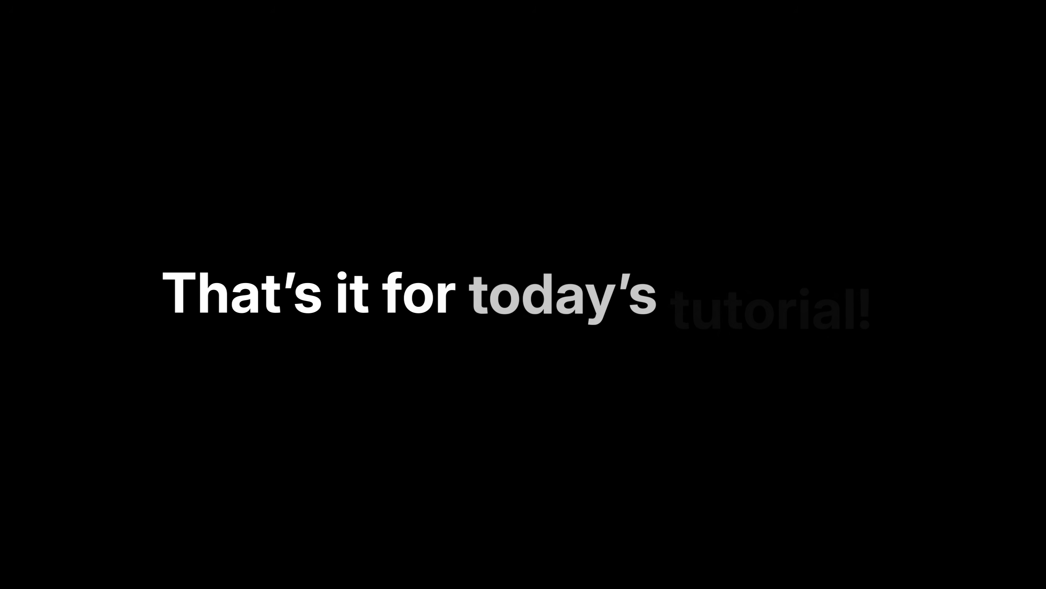